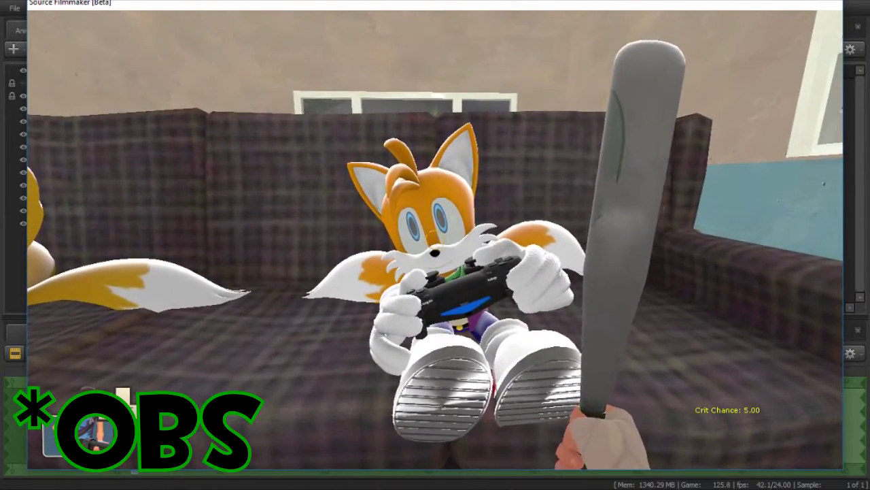
# - Record gameplay from the start of the shot at 00:00:09.833, using the First Person Camera with noclip enabled
pyautogui.press('Escape')
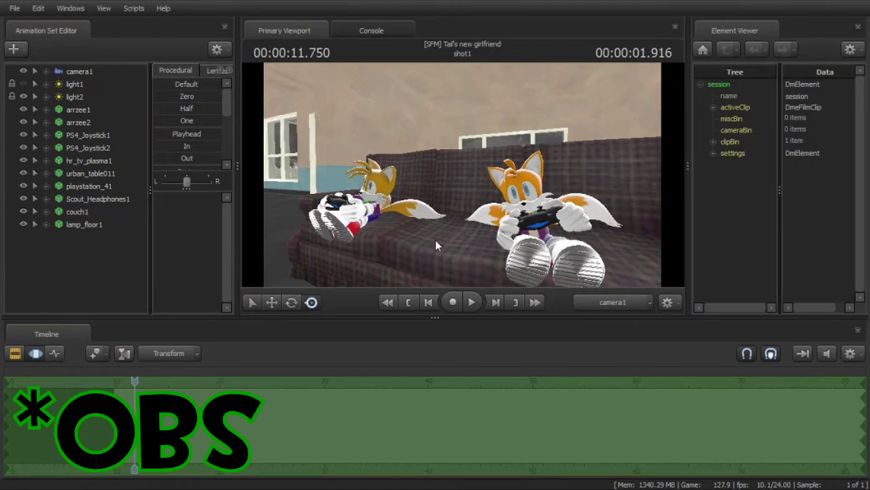
pyautogui.press('Up')
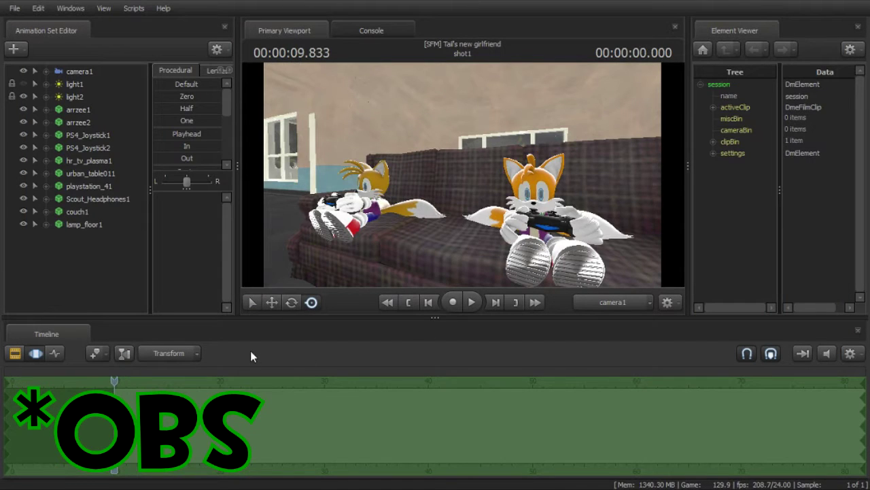
pyautogui.click(450, 302)
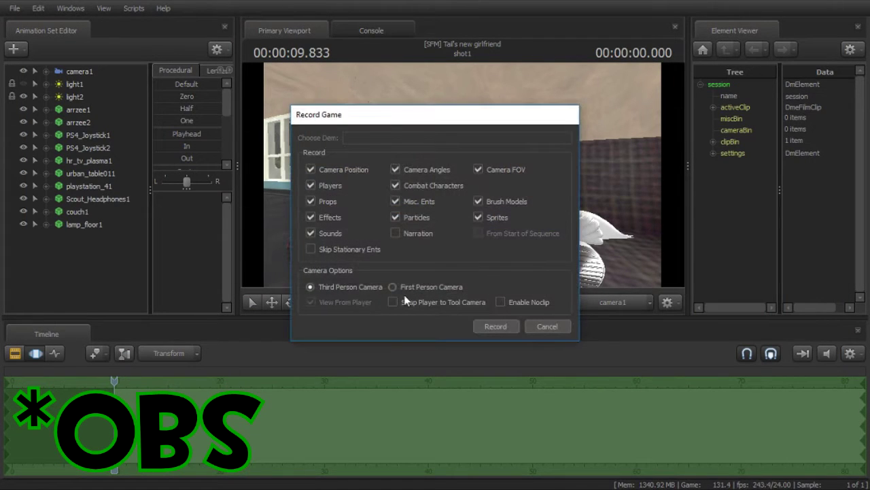
pyautogui.click(505, 302)
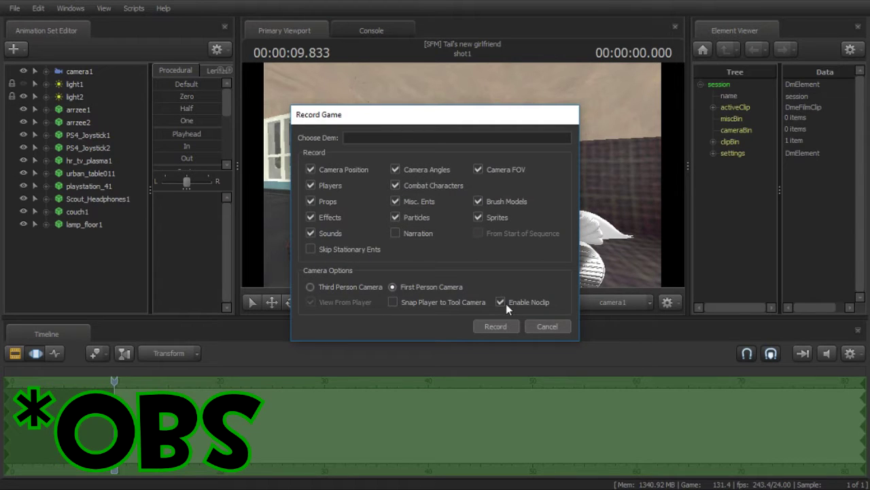
pyautogui.click(501, 330)
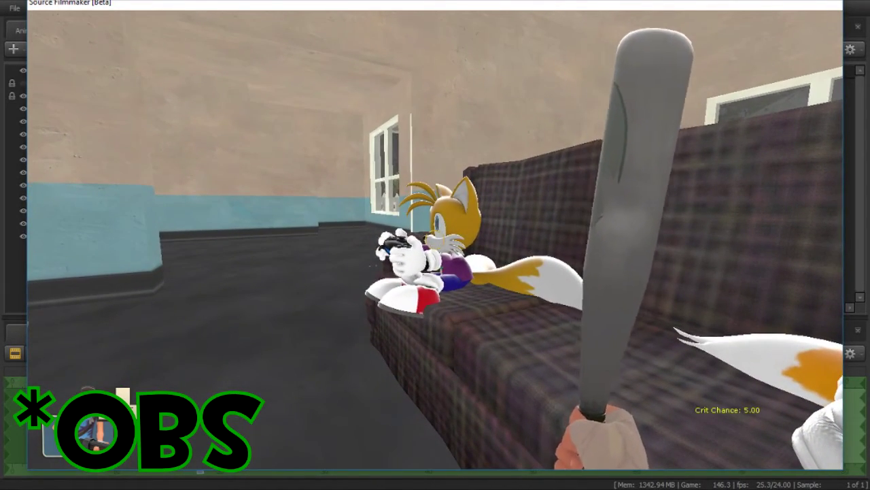
pyautogui.press('Escape')
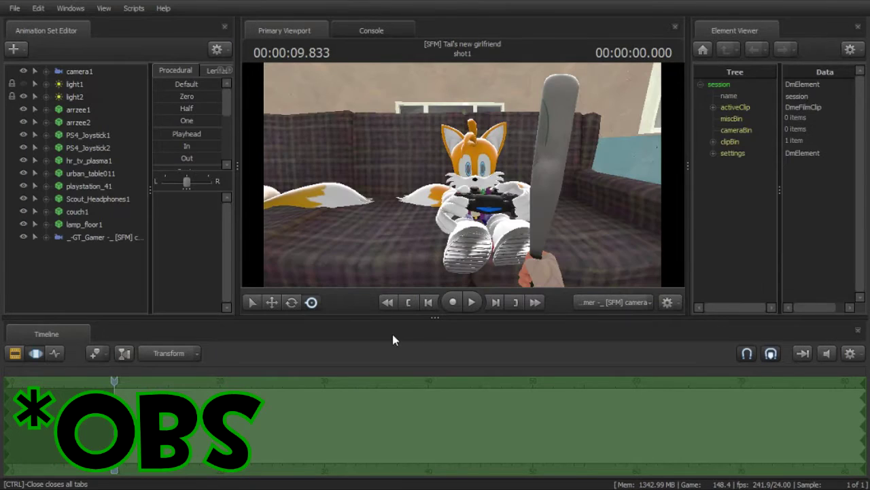
# - Play back the recorded take, return the playhead to 00:00:09.833 and move the recorded camera to the top of the animation set list
pyautogui.press('space')
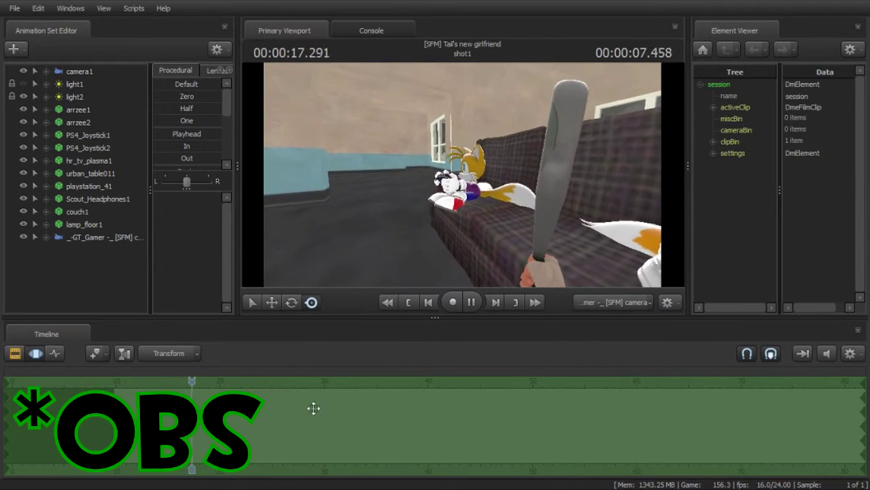
pyautogui.moveTo(194, 430); pyautogui.dragTo(114, 430)
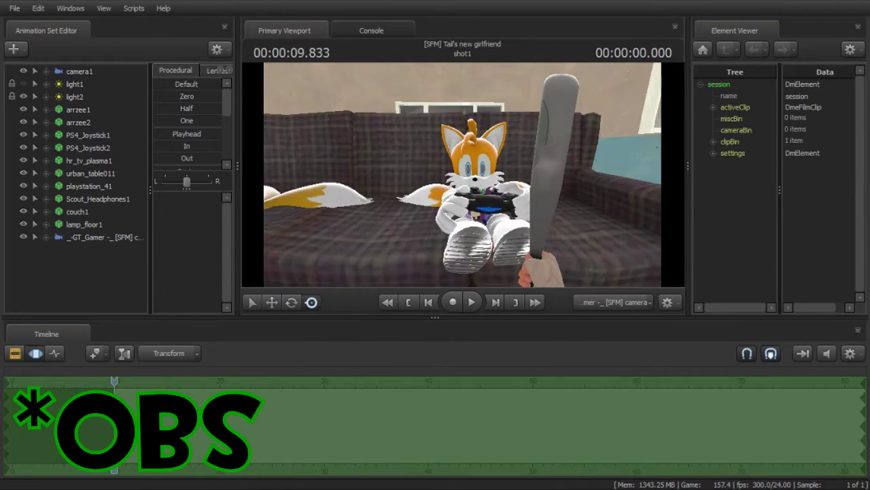
pyautogui.click(113, 238)
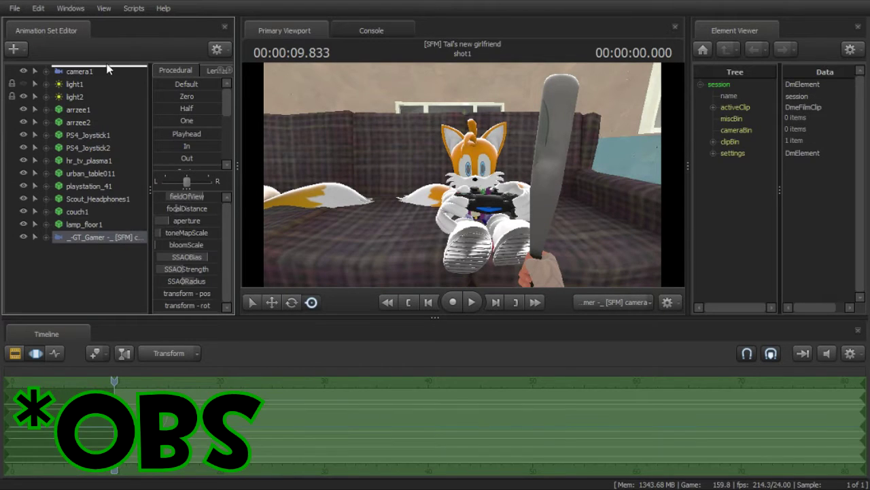
pyautogui.moveTo(110, 233); pyautogui.dragTo(104, 66)
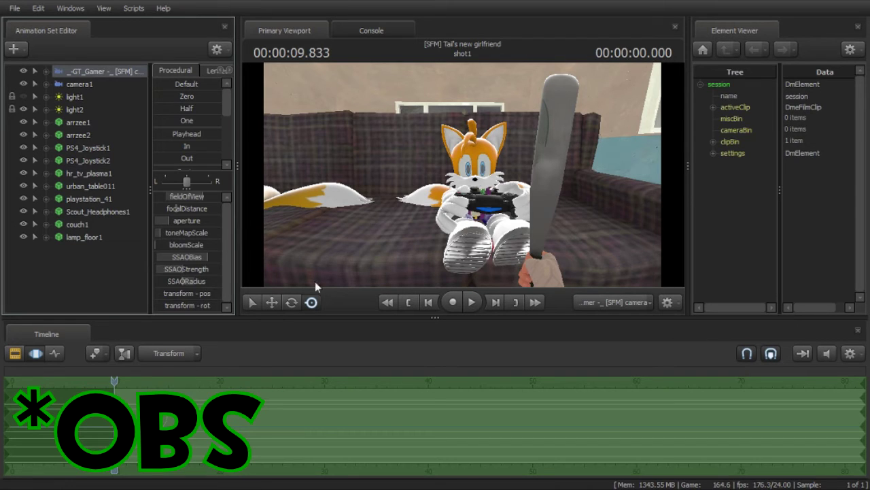
# - Create animation sets for the recorded scout, v_bat_scout, w_bat, w_pistol and w_scattergun models from the existing elements
pyautogui.click(27, 45)
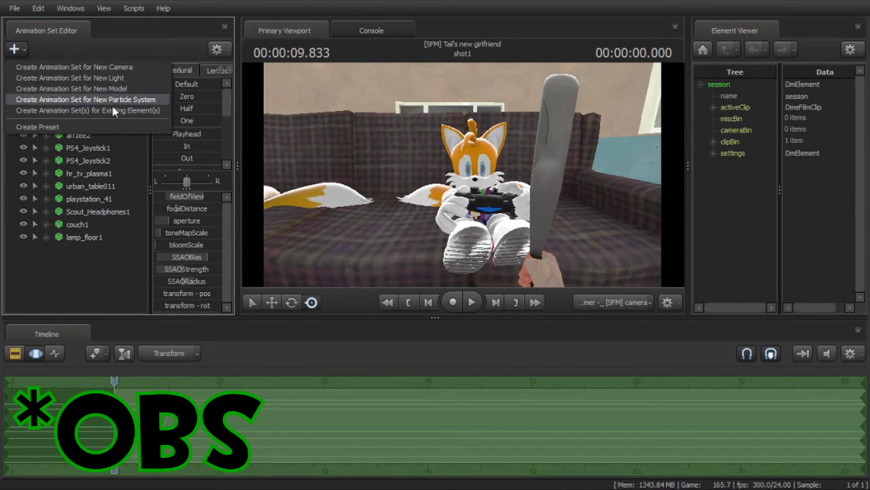
pyautogui.click(112, 110)
pyautogui.click(400, 370)
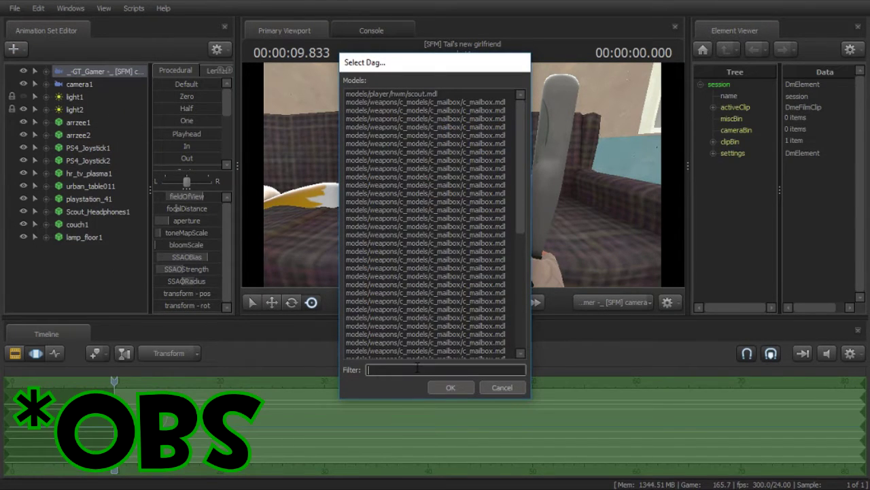
pyautogui.write('scout')
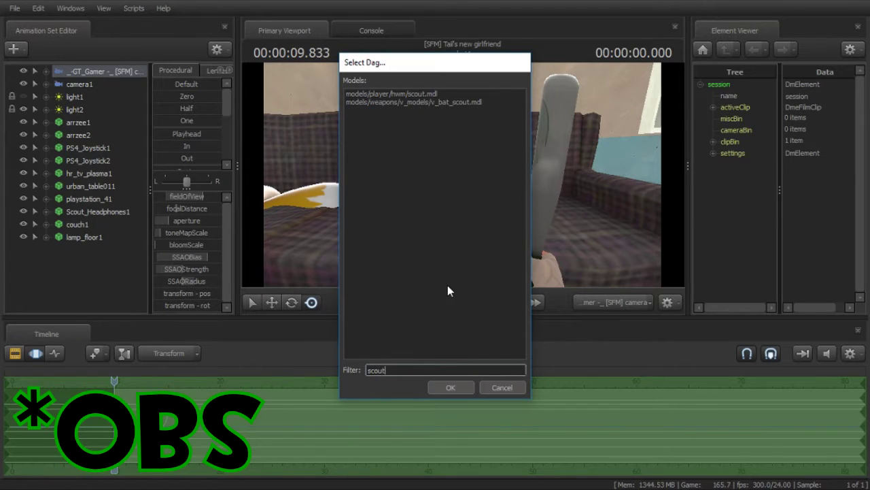
pyautogui.press('BackSpace')
pyautogui.press('BackSpace')
pyautogui.press('BackSpace')
pyautogui.press('BackSpace')
pyautogui.click(422, 98)
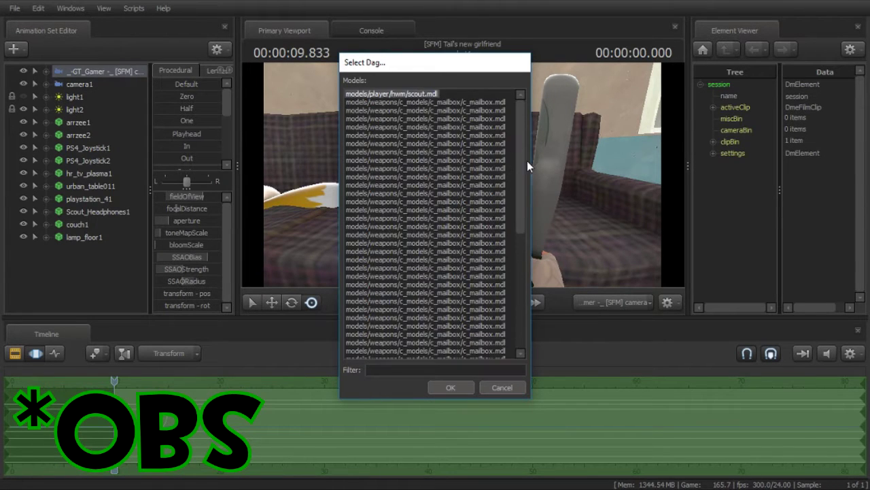
pyautogui.moveTo(521, 161); pyautogui.dragTo(521, 327)
pyautogui.click(445, 326)
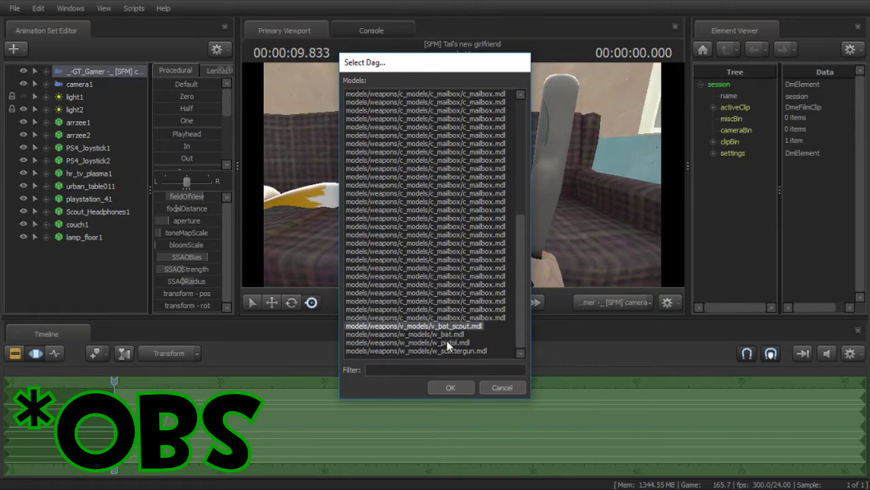
pyautogui.keyDown('shift'); pyautogui.click(450, 351); pyautogui.keyUp('shift')
pyautogui.moveTo(521, 339); pyautogui.dragTo(519, 229)
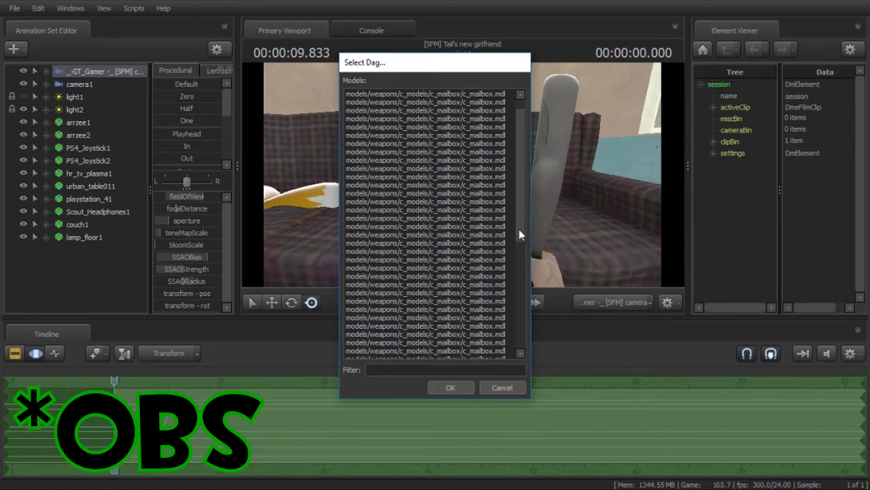
pyautogui.click(461, 389)
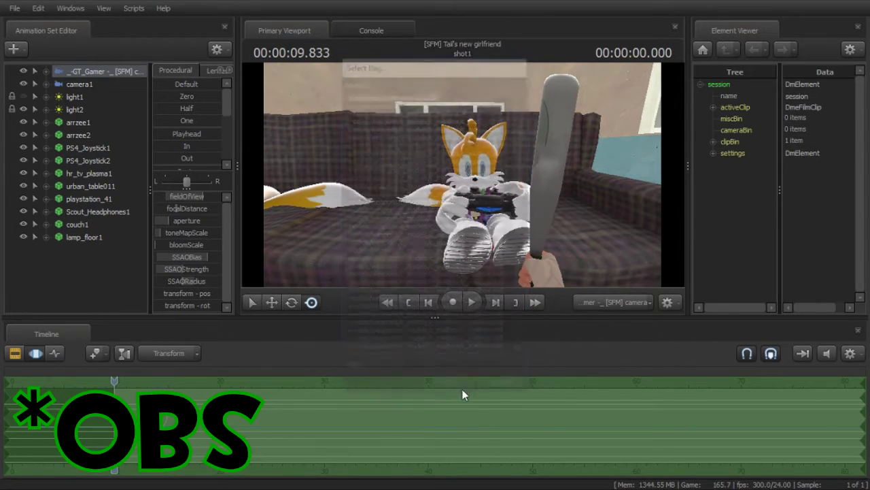
# - Delete the v_bat_scout, w_bat, w_pistol, w_scattergun and scout animation sets, and play back the shot
pyautogui.click(87, 251)
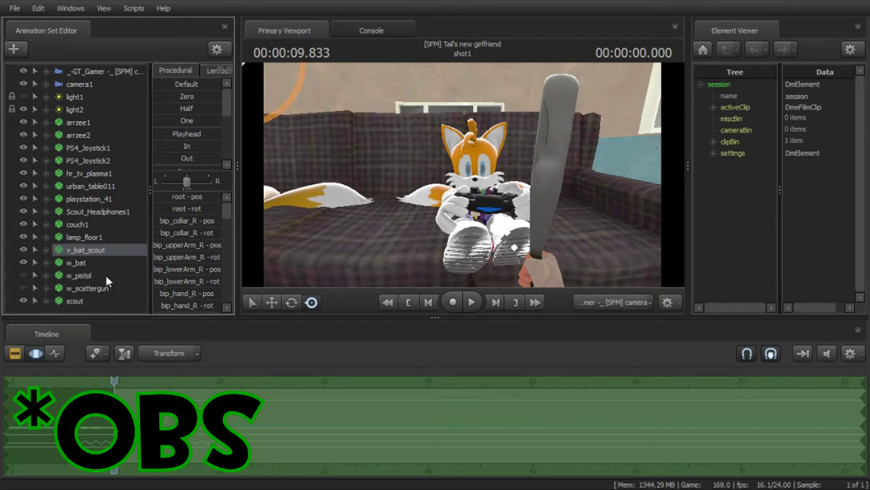
pyautogui.keyDown('shift'); pyautogui.click(72, 302); pyautogui.keyUp('shift')
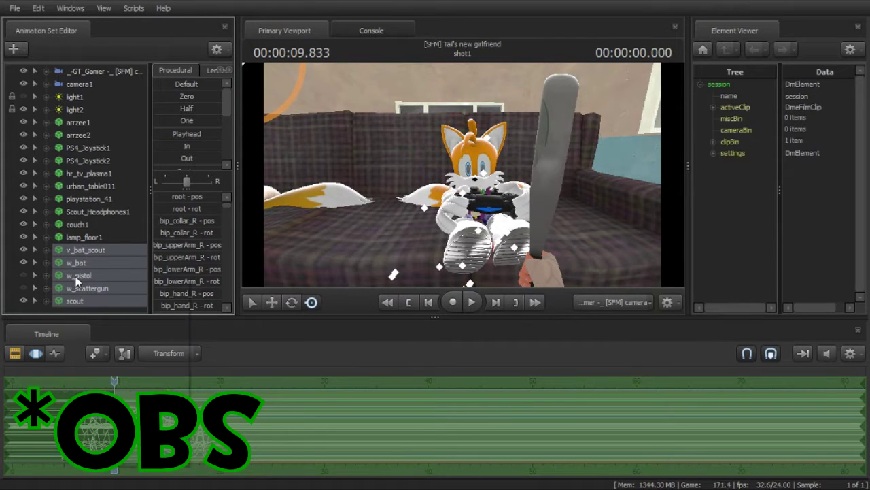
pyautogui.rightClick(76, 281)
pyautogui.click(121, 305)
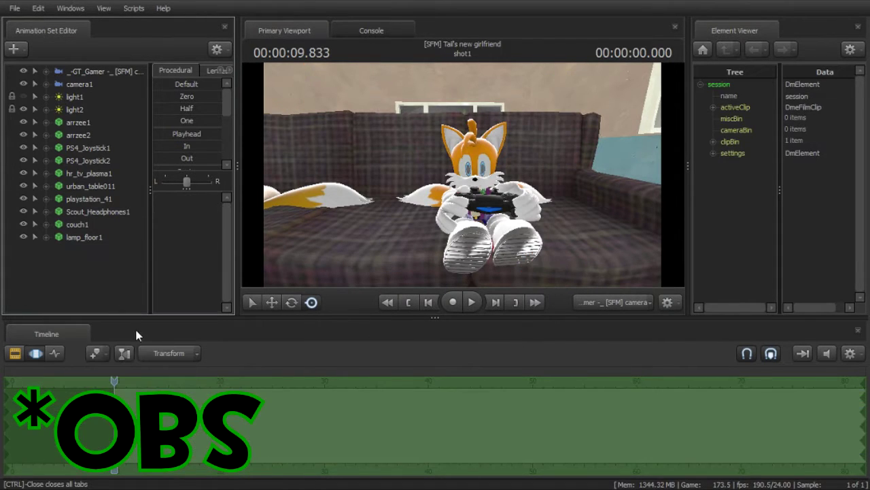
pyautogui.press('space')
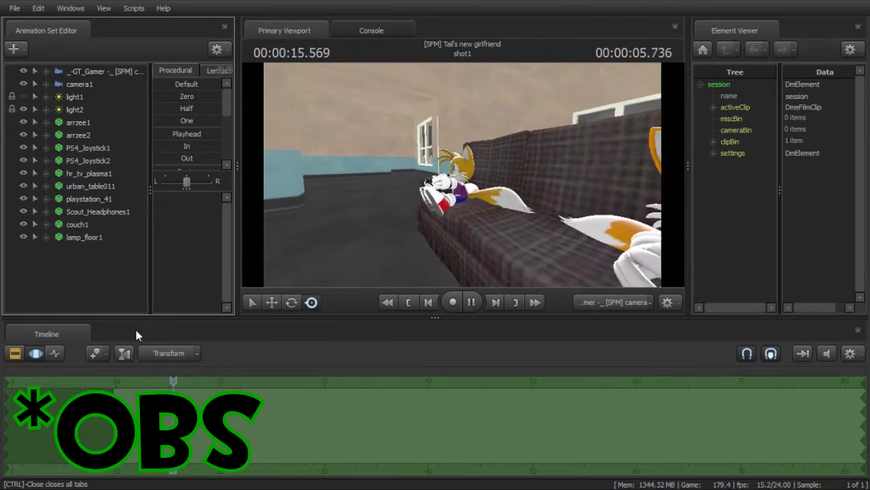
pyautogui.press('space')
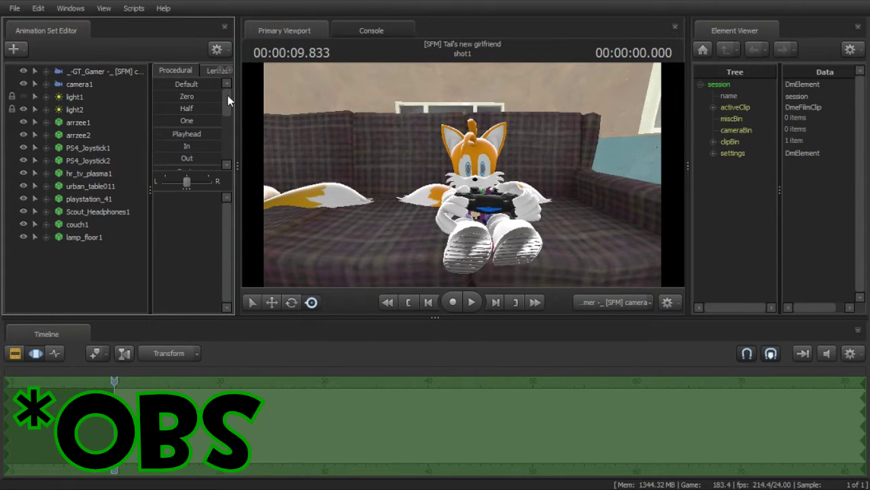
# - Try the Stagger procedural preset at different playhead positions without an animation set selected, and play back the shot
pyautogui.moveTo(227, 94); pyautogui.dragTo(231, 121)
pyautogui.moveTo(141, 389); pyautogui.dragTo(167, 375)
pyautogui.click(185, 151)
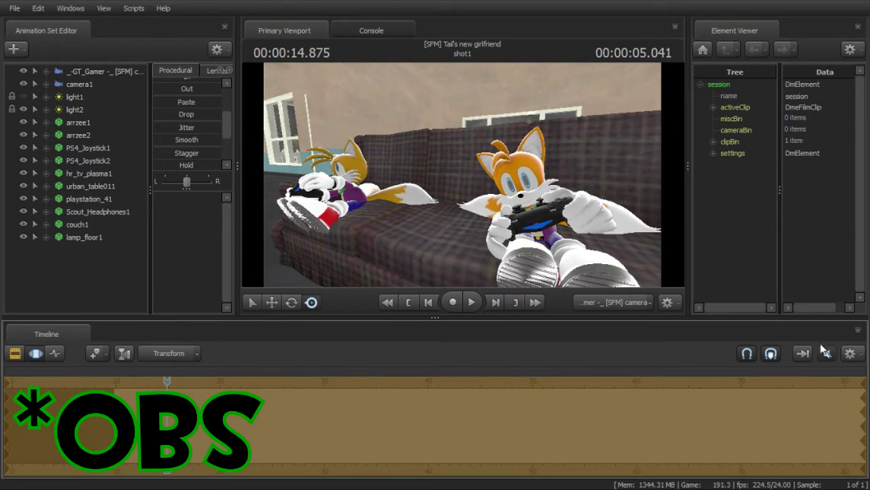
pyautogui.click(156, 138)
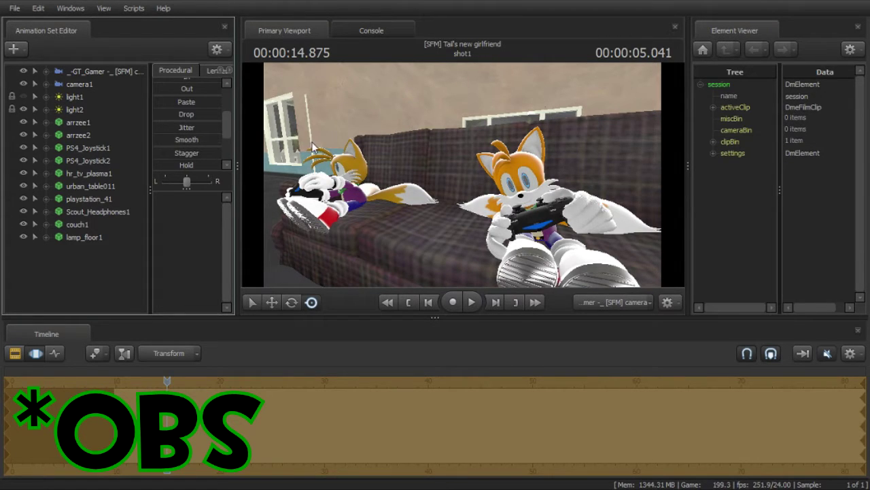
pyautogui.press('space')
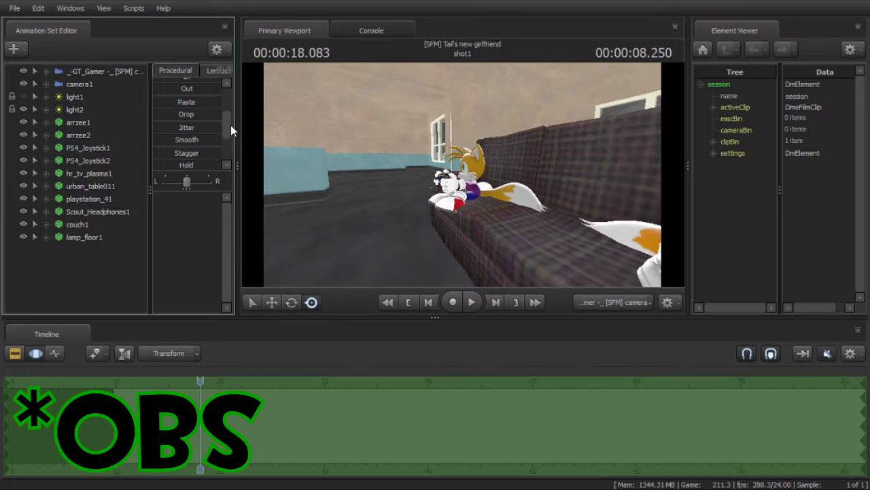
pyautogui.moveTo(179, 151); pyautogui.dragTo(158, 153)
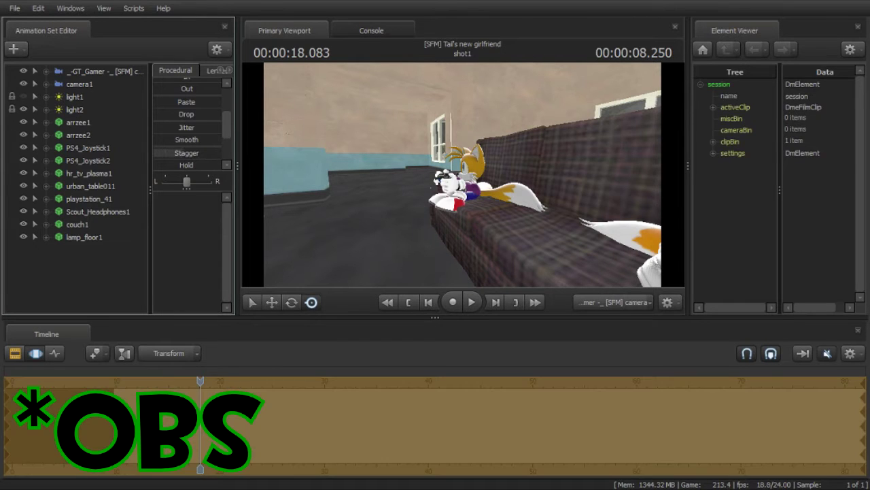
pyautogui.press('space')
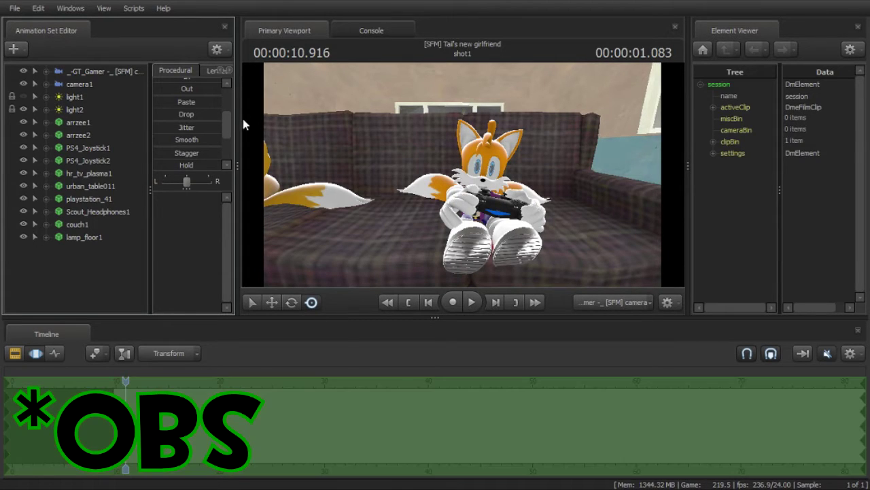
# - Apply the Smooth procedural preset to the recorded camera's animation and play back the shot
pyautogui.scroll(1, 229, 115)
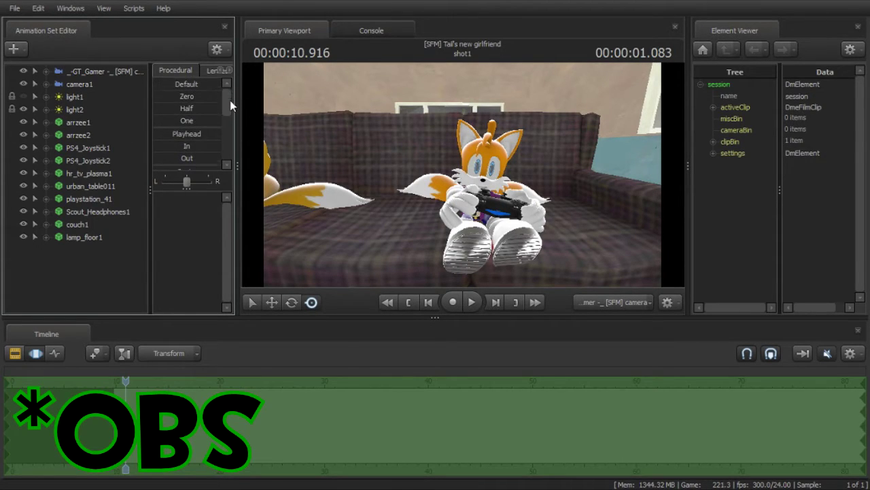
pyautogui.click(114, 70)
pyautogui.moveTo(229, 119); pyautogui.dragTo(232, 138)
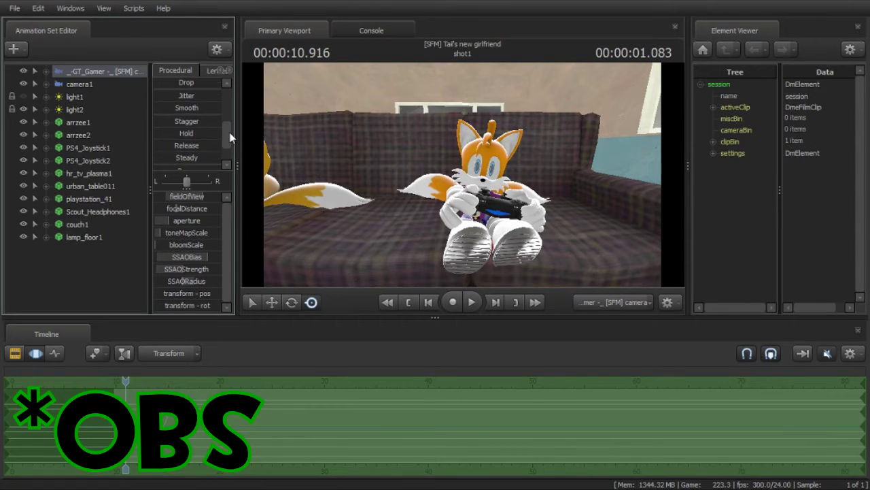
pyautogui.moveTo(133, 380); pyautogui.dragTo(165, 379)
pyautogui.moveTo(175, 107); pyautogui.dragTo(221, 109)
pyautogui.press('space')
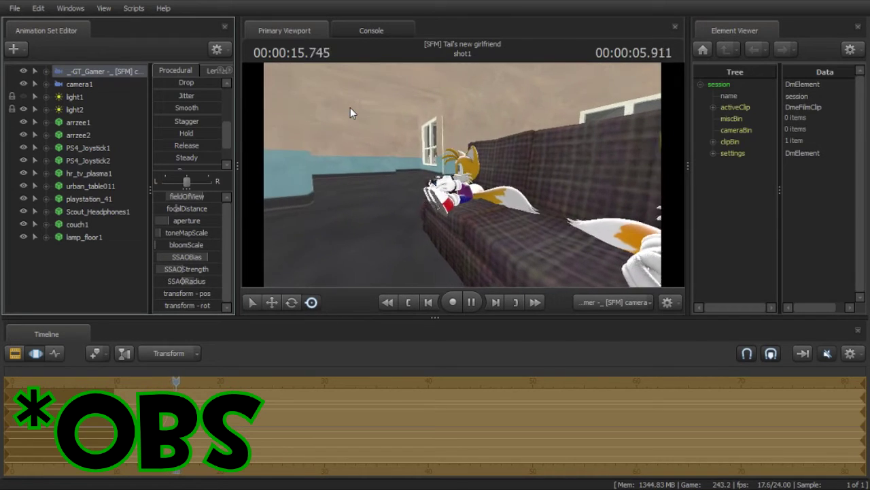
pyautogui.press('space')
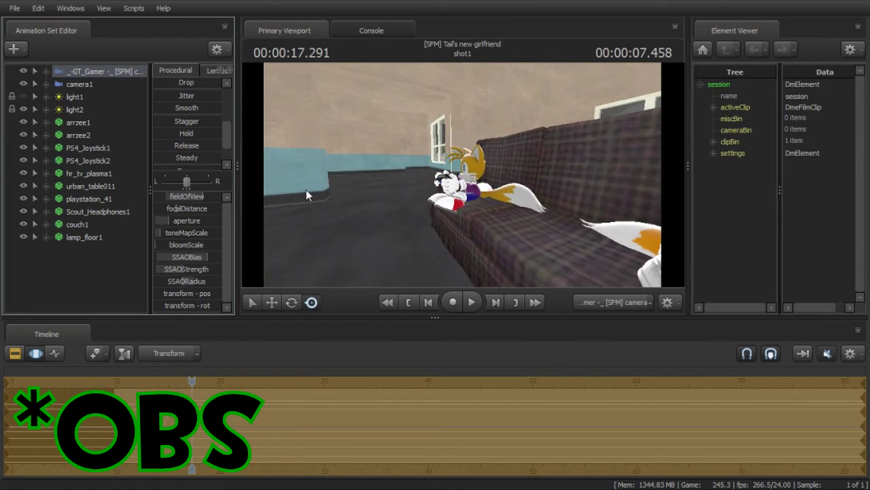
# - Apply the Stagger procedural preset to the recorded camera's animation, then play and scrub through the shot from its start
pyautogui.moveTo(191, 380); pyautogui.dragTo(169, 379)
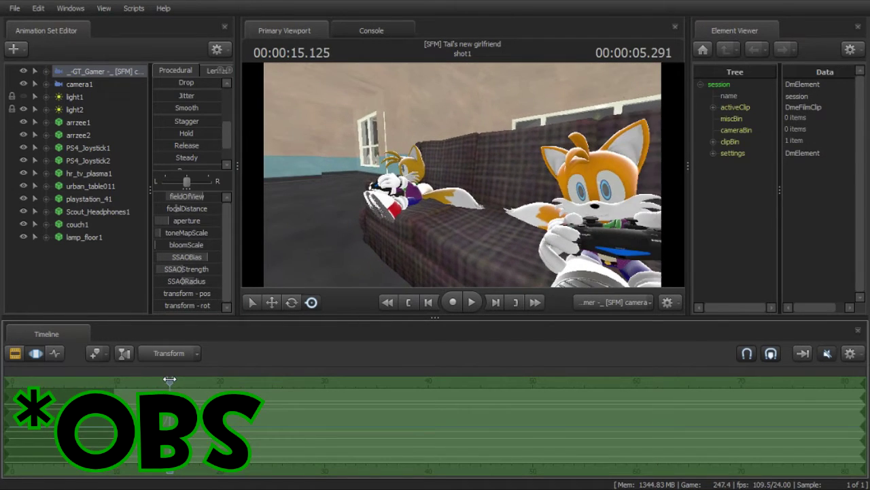
pyautogui.moveTo(181, 121); pyautogui.dragTo(183, 120)
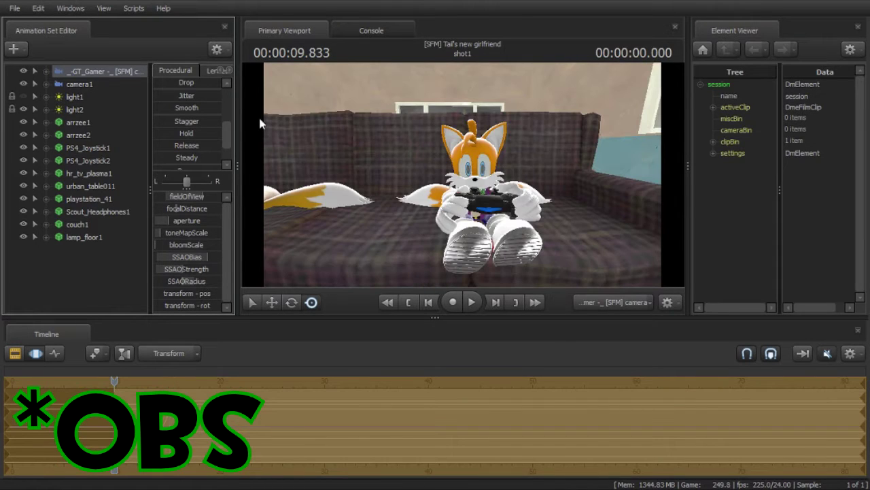
pyautogui.press('space')
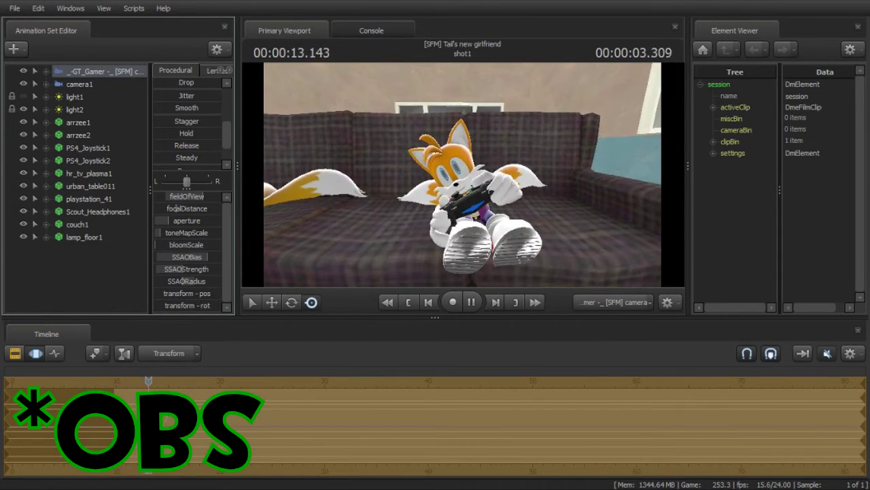
pyautogui.click(163, 386)
pyautogui.moveTo(163, 388); pyautogui.dragTo(168, 388)
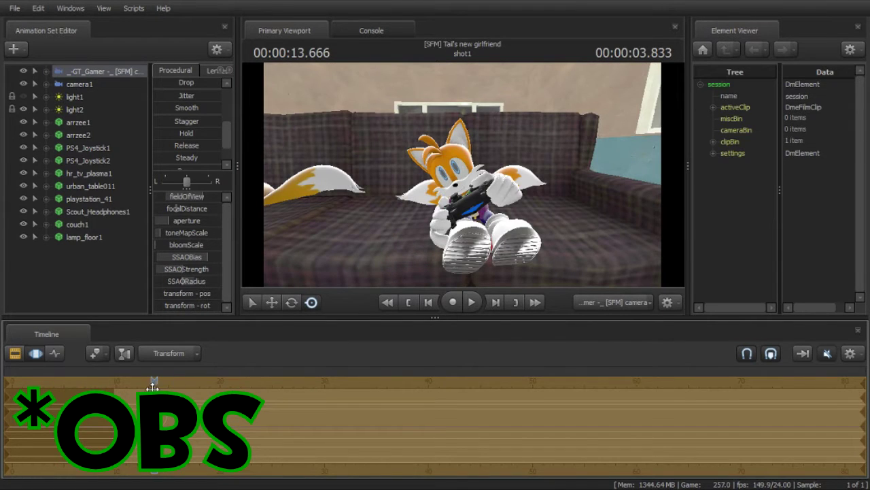
# - Try the Jitter procedural preset on the recorded camera, play the shot from its start, and undo the preset
pyautogui.moveTo(153, 386); pyautogui.dragTo(168, 381)
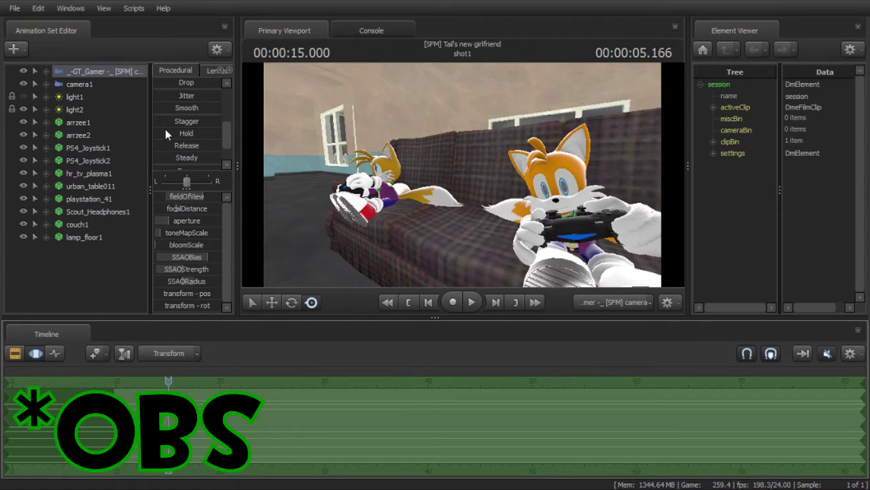
pyautogui.moveTo(176, 98); pyautogui.dragTo(298, 103)
pyautogui.press('Up')
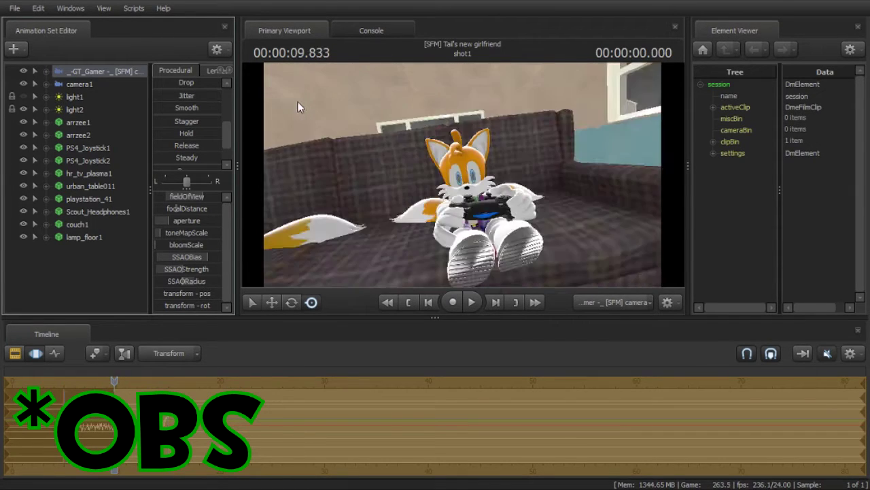
pyautogui.press('space')
pyautogui.press('space')
pyautogui.hotkey('ctrl', 'z')
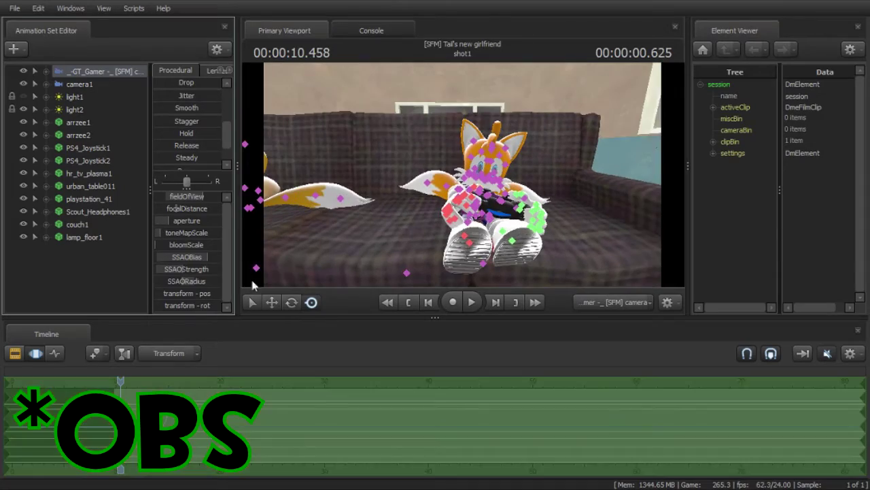
pyautogui.moveTo(129, 378); pyautogui.dragTo(131, 379)
# - Switch the timeline to the Clip Editor and delete the old camera1 animation set from shot1
pyautogui.click(15, 354)
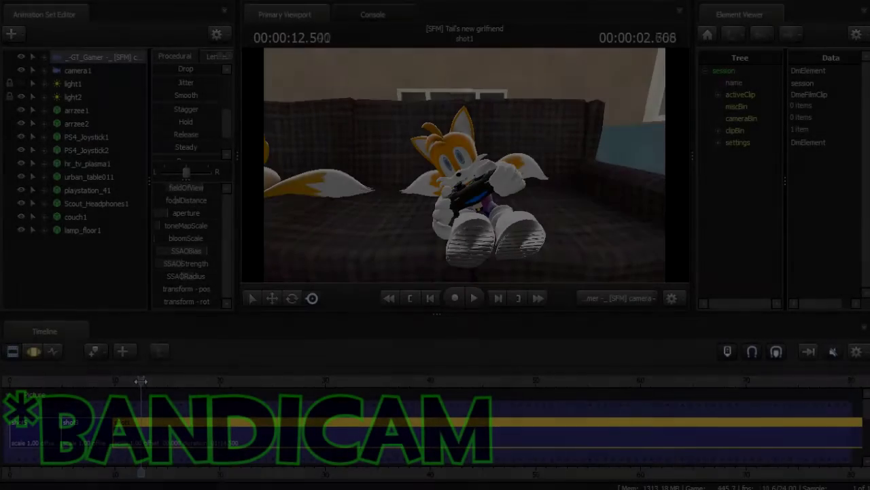
pyautogui.moveTo(139, 383); pyautogui.dragTo(136, 382)
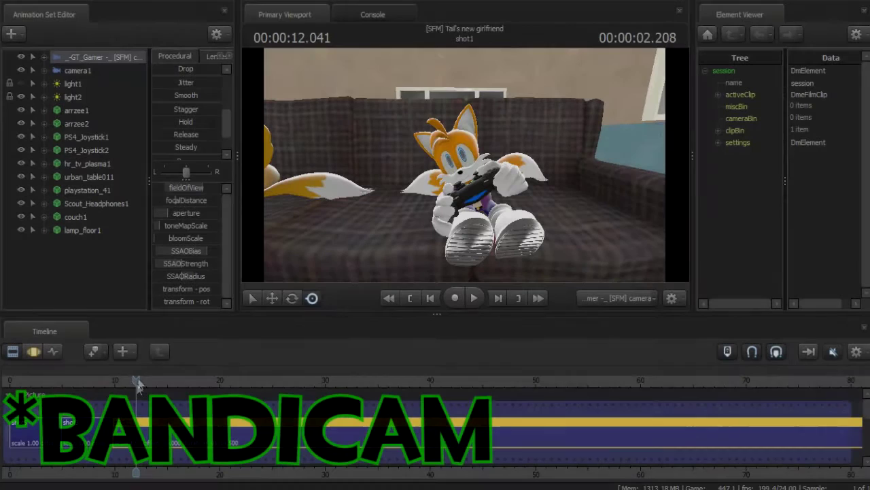
pyautogui.click(78, 72)
pyautogui.rightClick(80, 70)
pyautogui.click(124, 102)
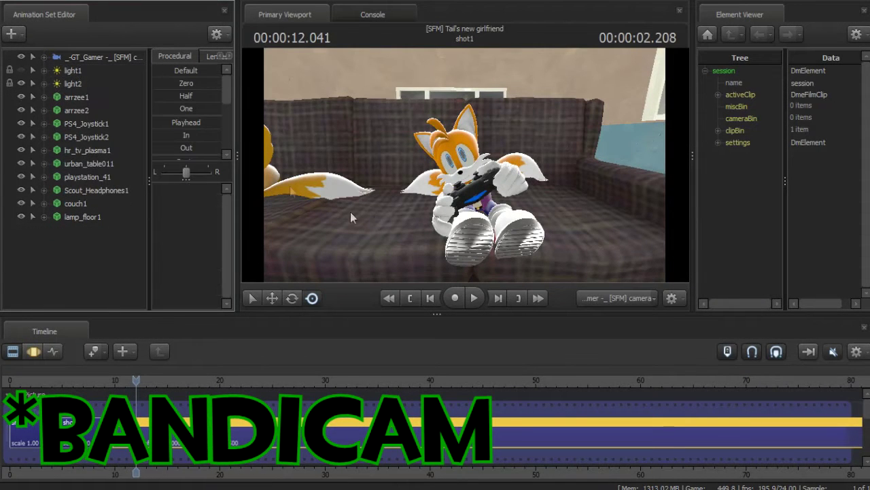
# - Rename the recorded camera's animation set to camera1
pyautogui.rightClick(75, 55)
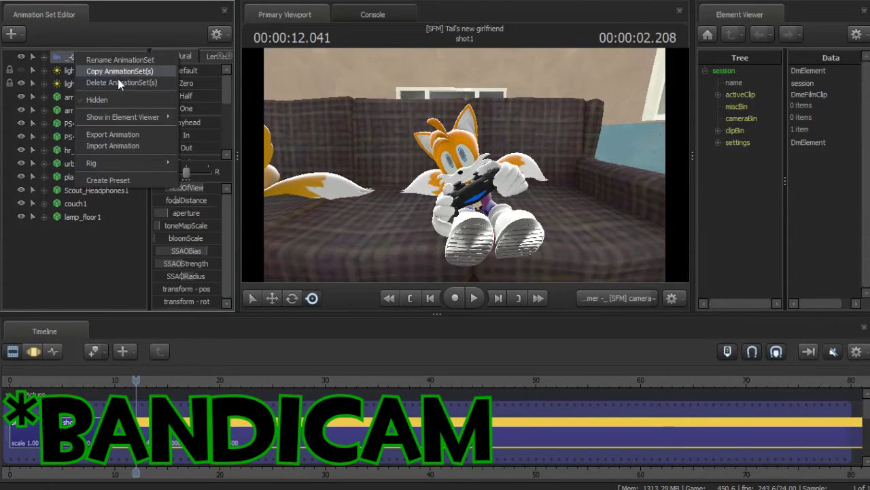
pyautogui.click(119, 60)
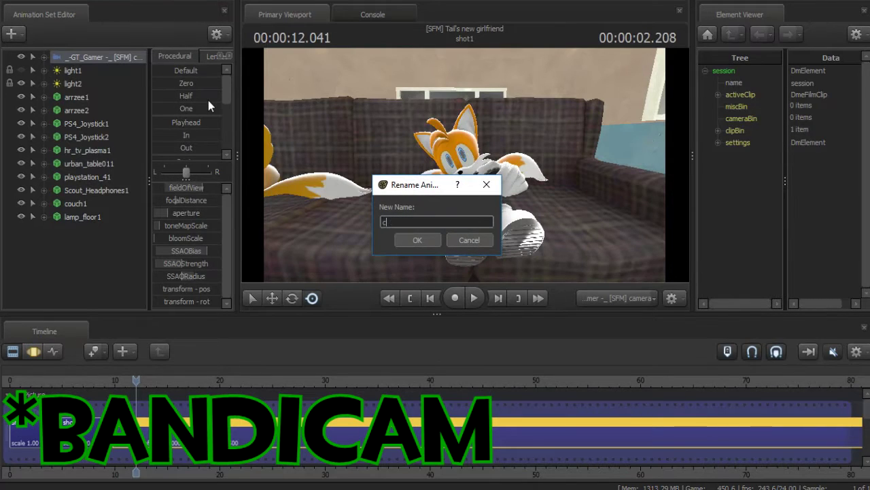
pyautogui.write('camera1')
pyautogui.press('Return')
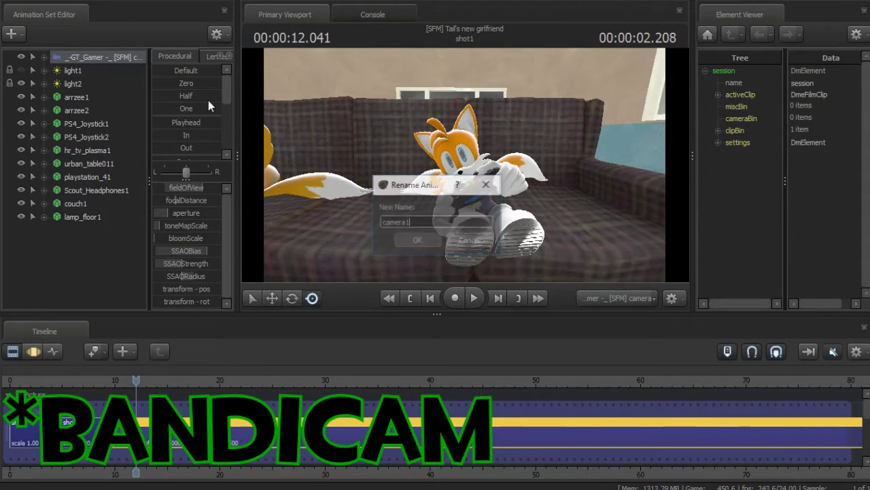
# - Move the playhead to 00:00:01.958, select the shot5 clip and copy its scene camera to the work camera
pyautogui.moveTo(137, 381); pyautogui.dragTo(30, 383)
pyautogui.click(47, 433)
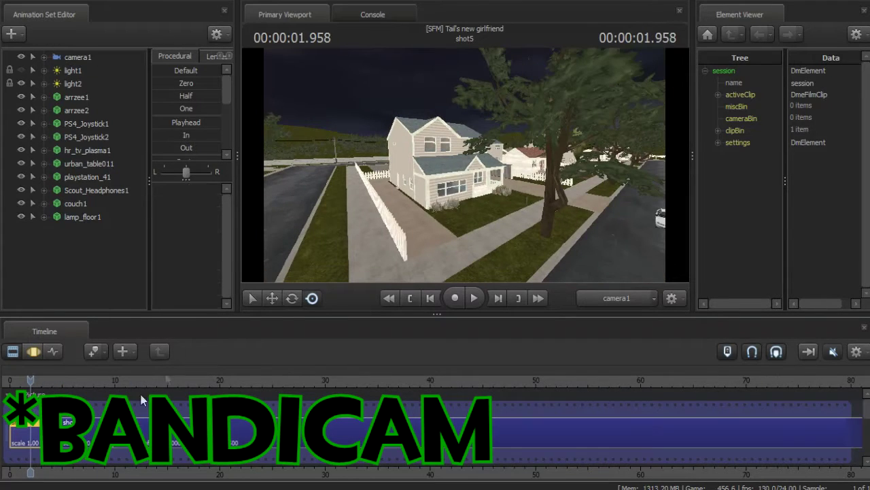
pyautogui.keyDown('ctrl'); pyautogui.click(643, 299); pyautogui.keyUp('ctrl')
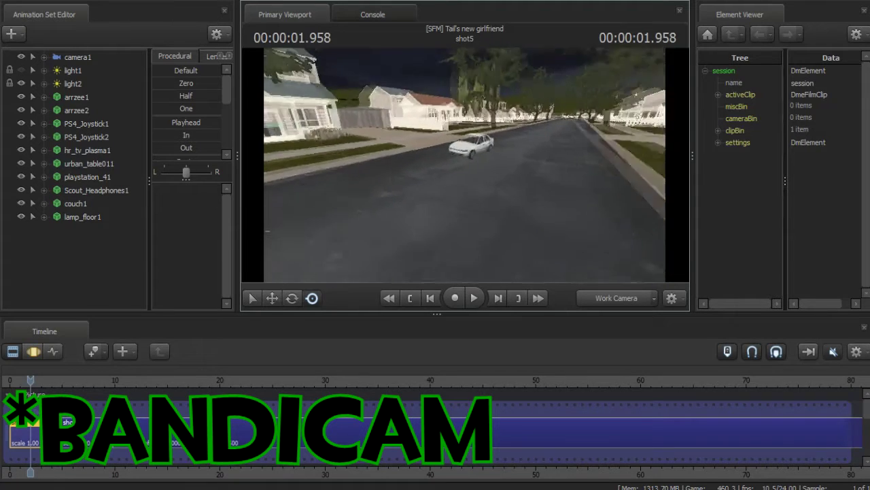
# - Examine the parked car and street in shot5 with viewport lighting enabled, briefly playing the shot, and disable the lighting
pyautogui.rightClick(464, 163)
pyautogui.click(485, 200)
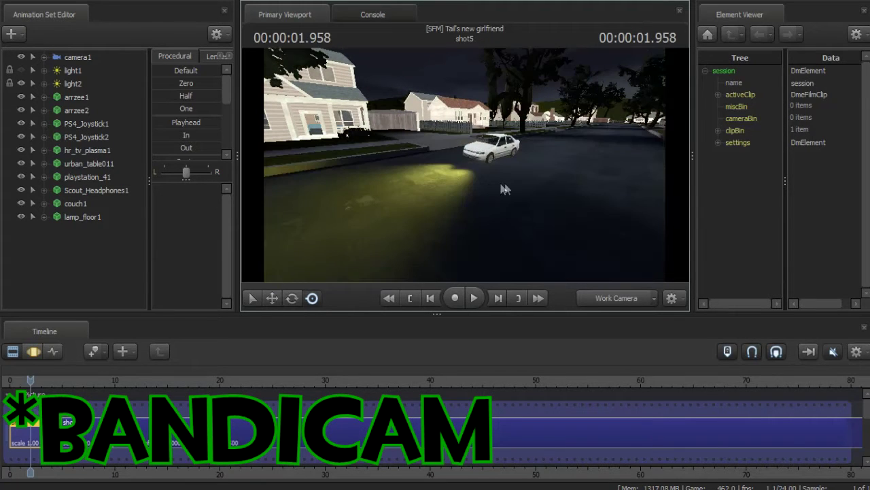
pyautogui.press('w')
pyautogui.moveTo(451, 162); pyautogui.dragTo(401, 162)
pyautogui.press('w')
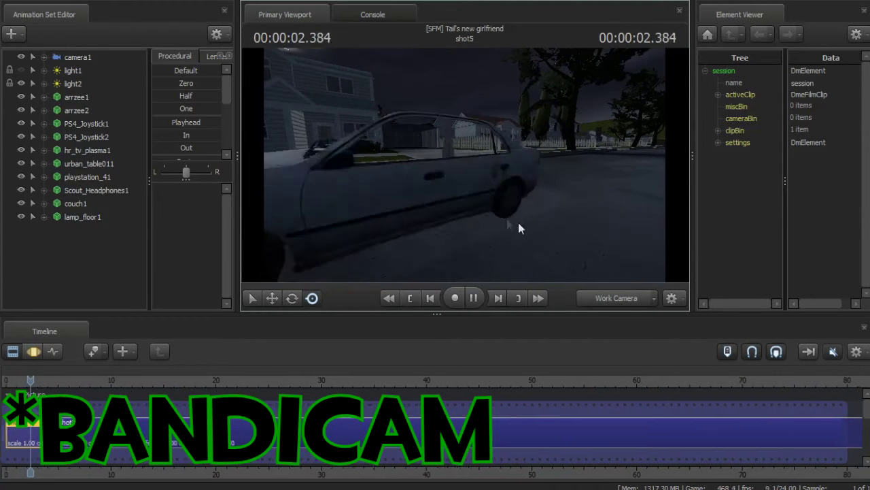
pyautogui.press('space')
pyautogui.moveTo(464, 165); pyautogui.dragTo(571, 165)
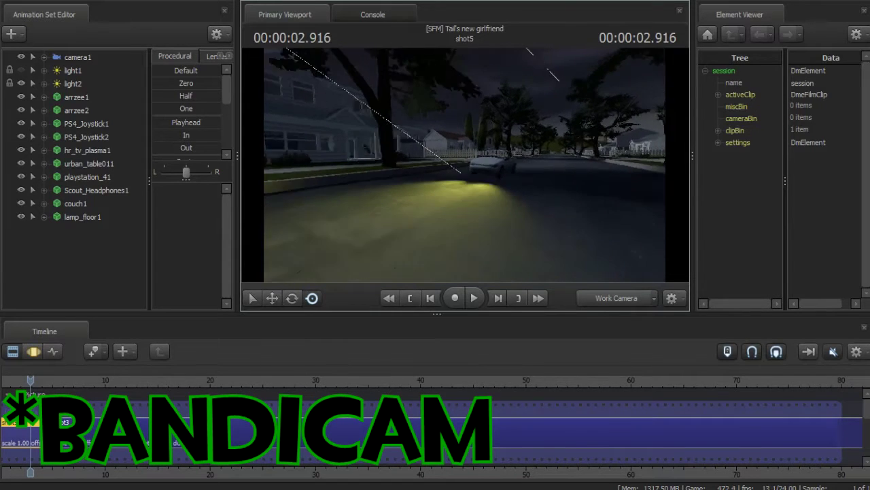
pyautogui.rightClick(427, 157)
pyautogui.click(457, 194)
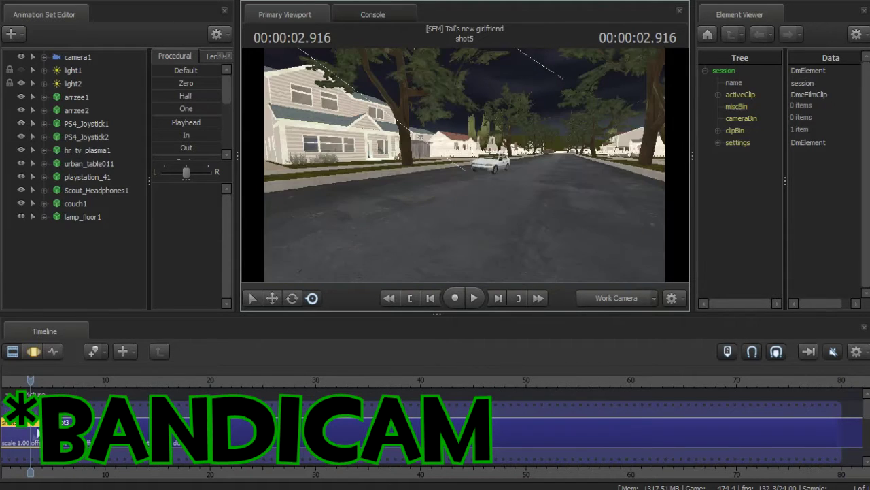
# - Examine the house, its driveway and the street in shot5 with the work camera
pyautogui.press('w')
pyautogui.moveTo(464, 165); pyautogui.dragTo(420, 167)
pyautogui.press('w')
pyautogui.press('s')
pyautogui.press('w')
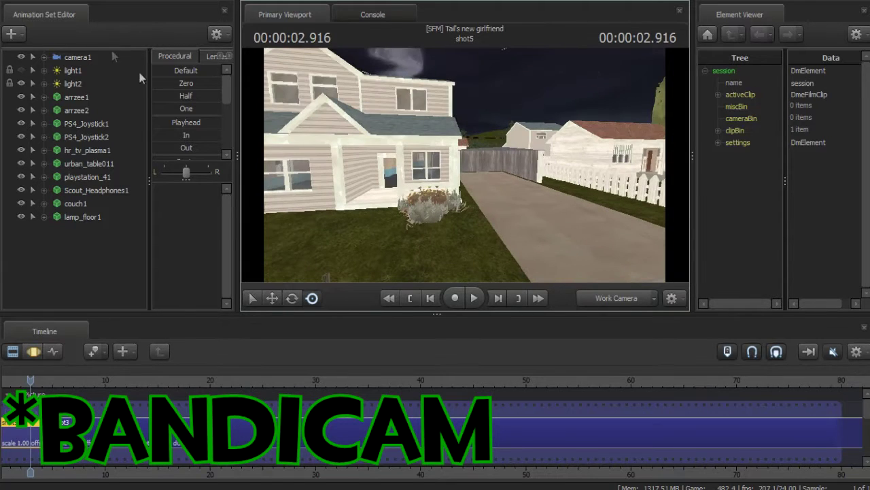
pyautogui.click(11, 33)
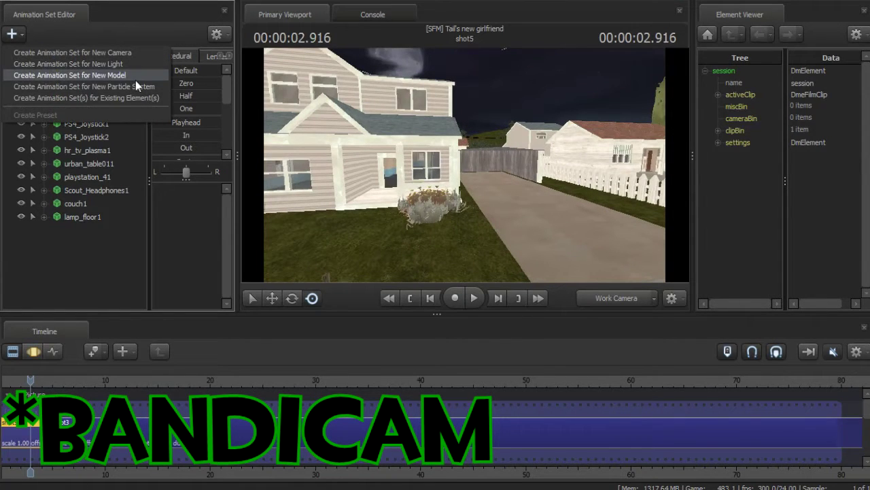
pyautogui.click(459, 161)
pyautogui.moveTo(459, 161)
pyautogui.mouseDown()
pyautogui.moveTo(544, 162)
pyautogui.moveTo(430, 163)
pyautogui.moveTo(687, 166)
pyautogui.moveTo(464, 165)
pyautogui.mouseUp()
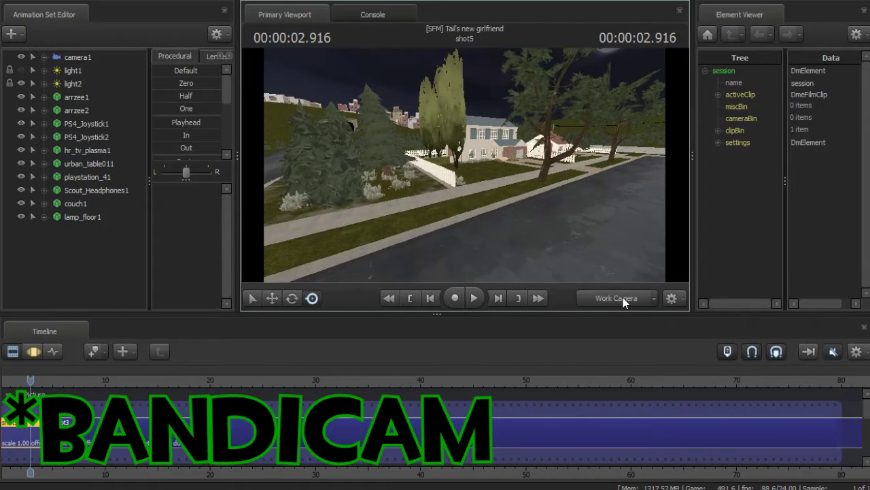
# - Copy shot5's camera1 view to the work camera and fly it to the driveway beside the house
pyautogui.click(623, 298)
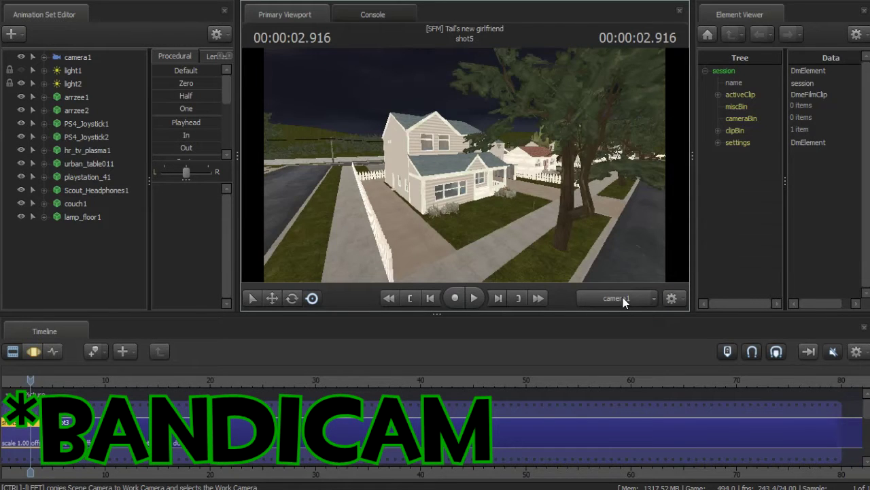
pyautogui.keyDown('ctrl'); pyautogui.click(623, 297); pyautogui.keyUp('ctrl')
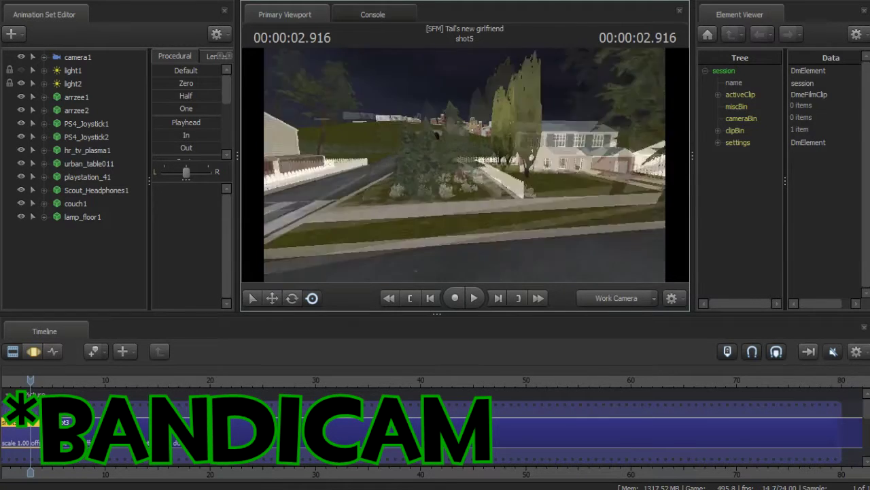
pyautogui.moveTo(464, 165); pyautogui.dragTo(571, 165)
pyautogui.moveTo(381, 176); pyautogui.dragTo(381, 175)
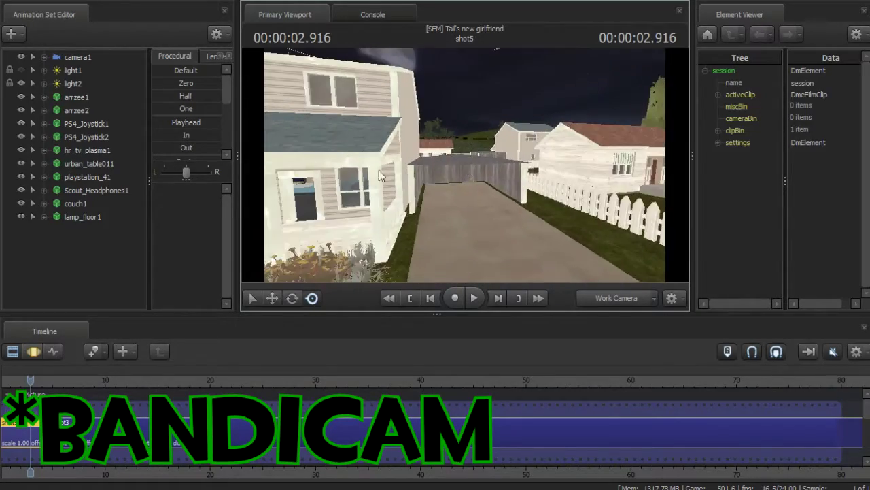
# - Begin creating an animation set for a new model and filter the model list by "car"
pyautogui.click(11, 34)
pyautogui.click(52, 76)
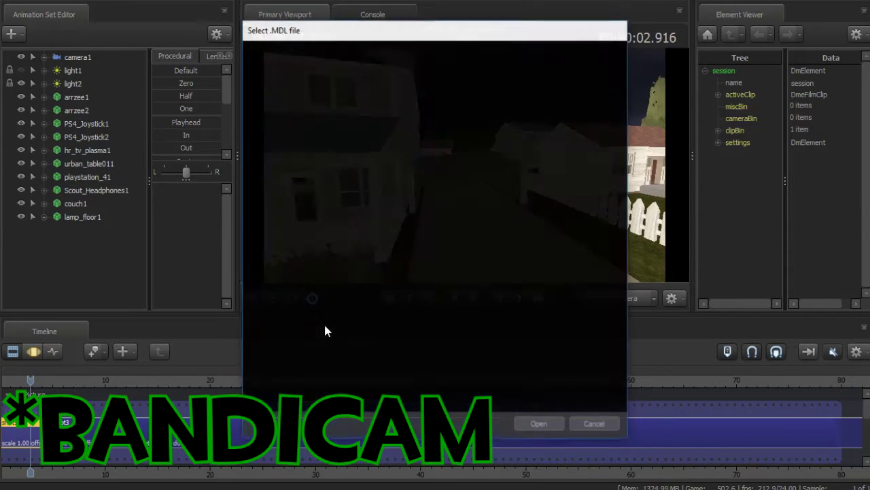
pyautogui.press('BackSpace')
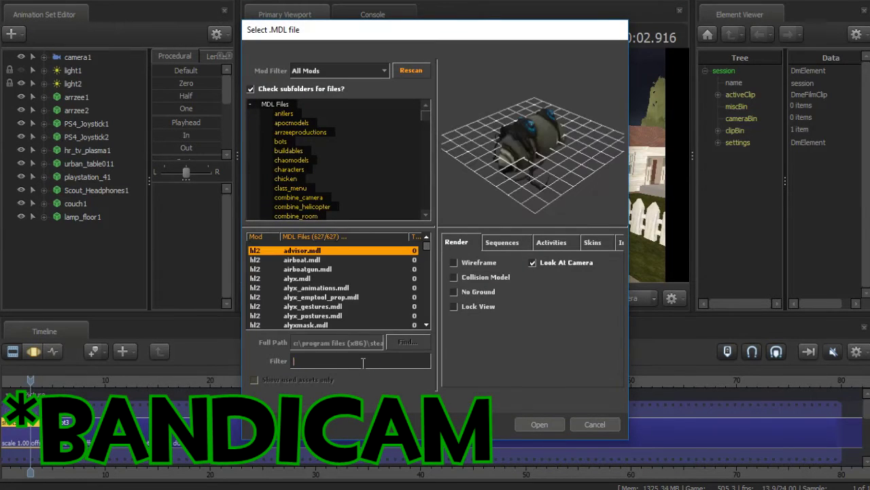
pyautogui.write('car')
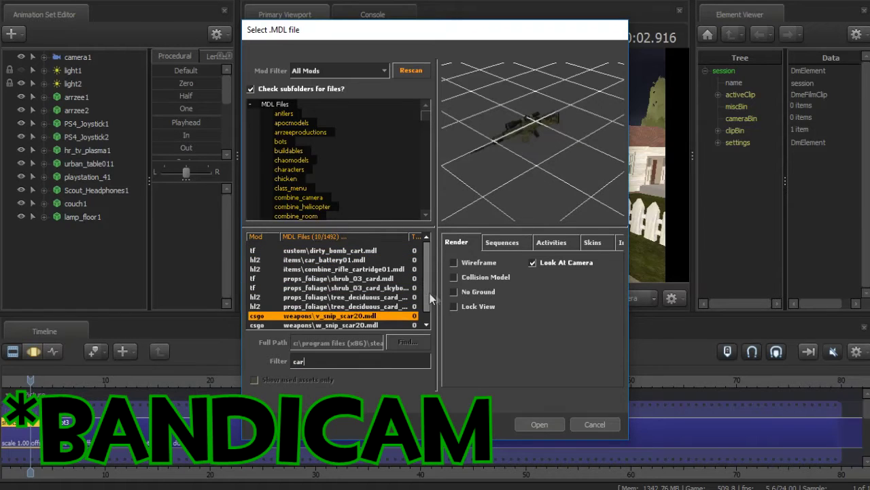
# - Look through the filtered models for a car, previewing combine_rifle_cartridge01.mdl and shrub_03_card.mdl
pyautogui.moveTo(429, 293); pyautogui.dragTo(451, 308)
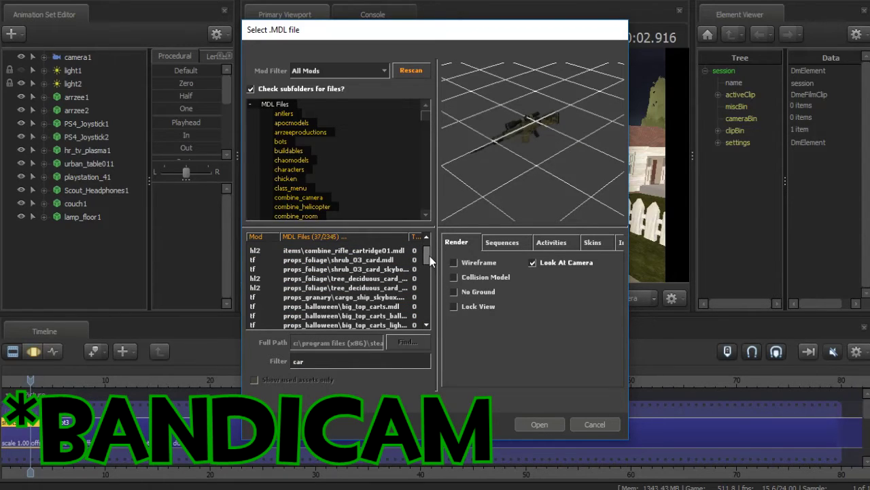
pyautogui.click(367, 251)
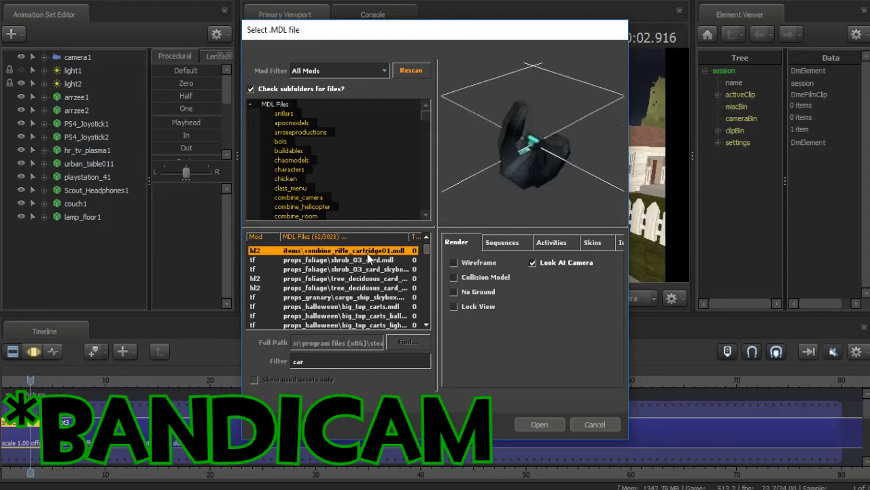
pyautogui.click(368, 259)
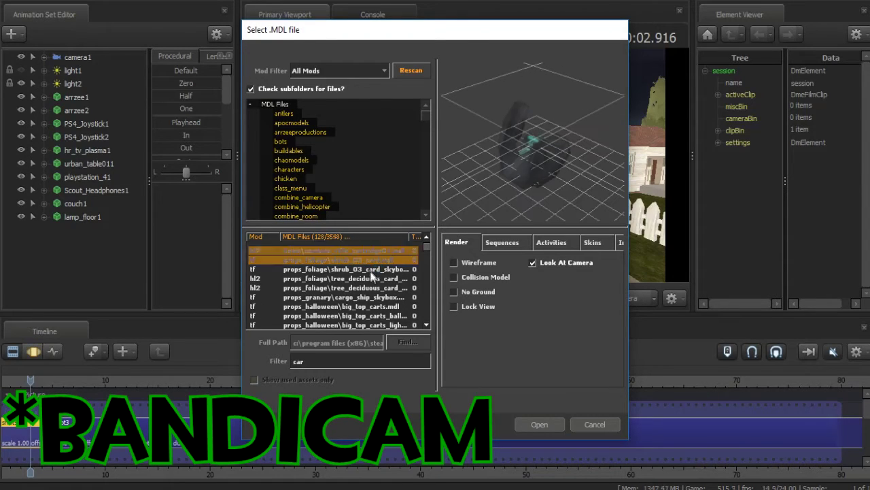
pyautogui.click(427, 236)
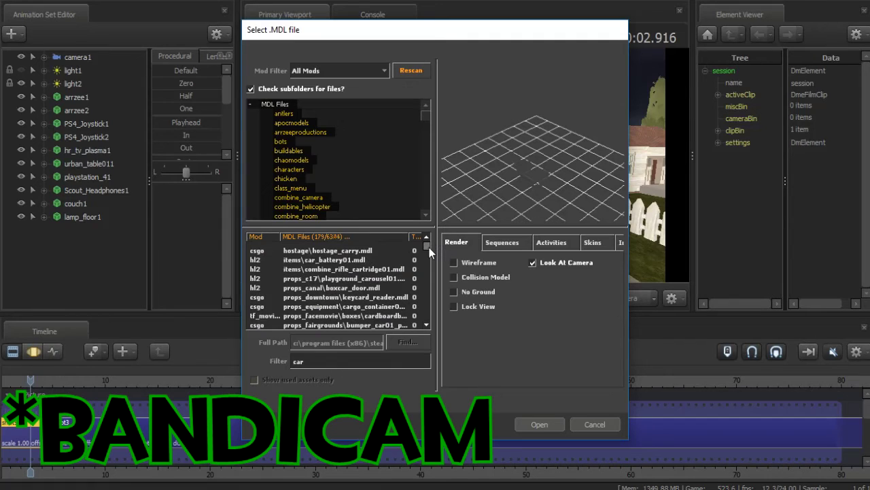
pyautogui.moveTo(429, 248); pyautogui.dragTo(429, 265)
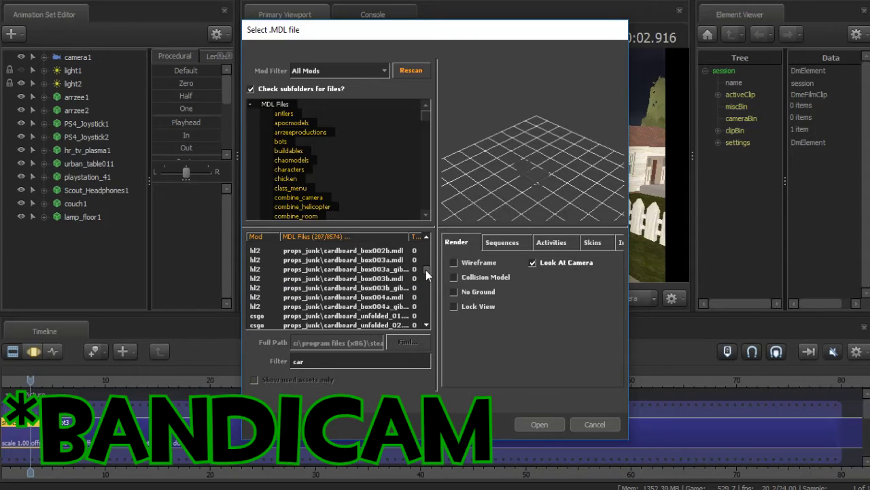
pyautogui.moveTo(427, 269); pyautogui.dragTo(428, 238)
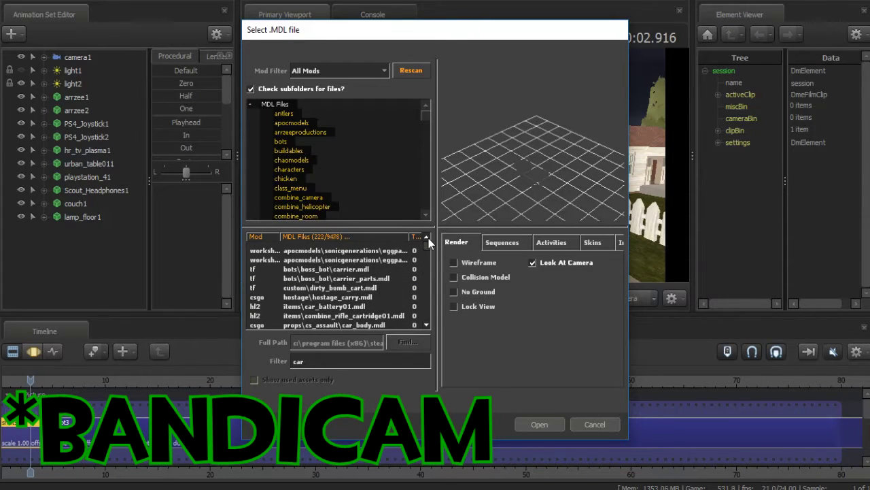
# - Preview the sonicgenerations eggpa… models, the boss_bot carrier models and dirty_bomb_cart.mdl while looking for a car
pyautogui.click(396, 251)
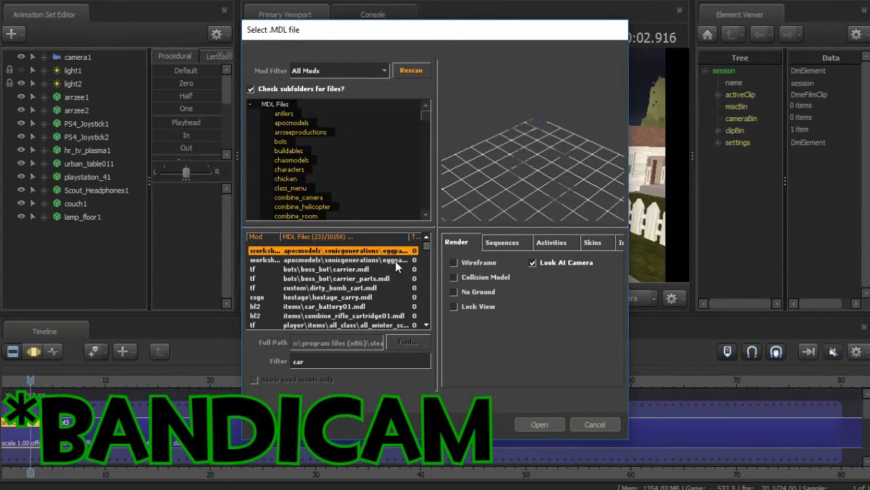
pyautogui.click(395, 260)
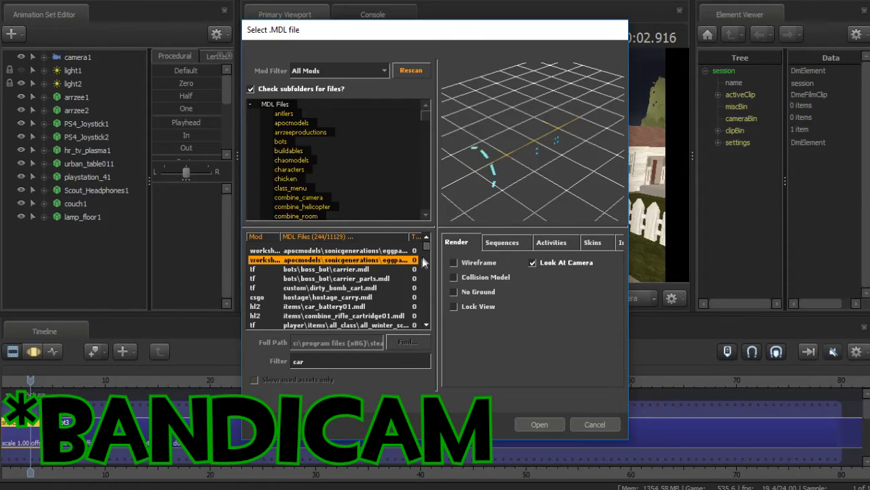
pyautogui.click(371, 270)
pyautogui.click(371, 278)
pyautogui.click(371, 287)
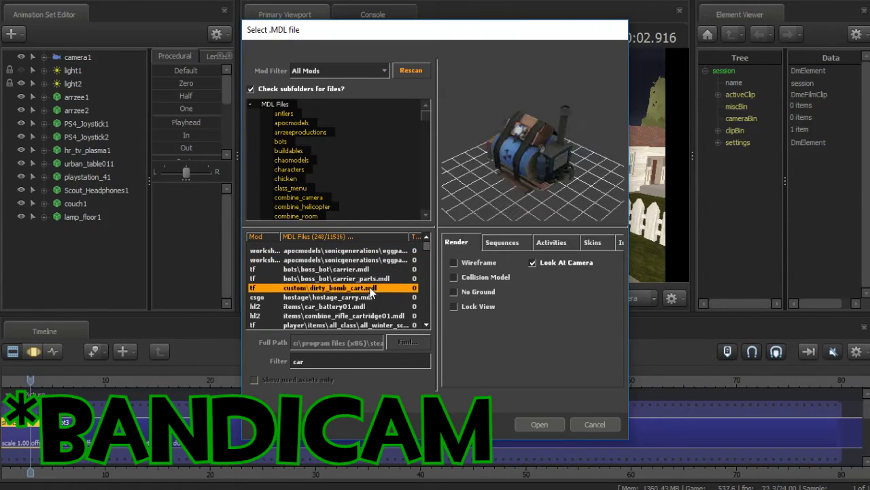
# - Check the cs_office cardboard boxes, car_militia.mdl, cart_utility, dist_mountain and gsg9_swat_cards.mdl models further down the filtered list
pyautogui.moveTo(427, 243); pyautogui.dragTo(425, 255)
pyautogui.scroll(-3, 425, 258)
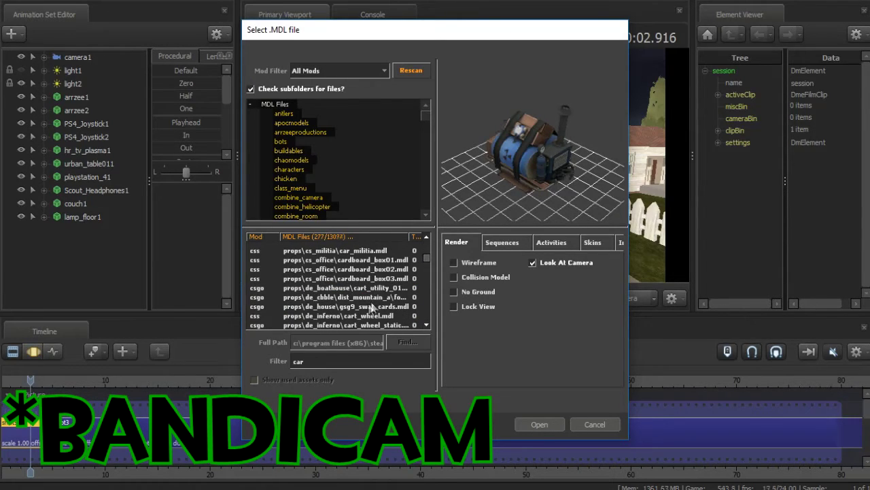
pyautogui.click(369, 306)
pyautogui.click(373, 298)
pyautogui.click(374, 279)
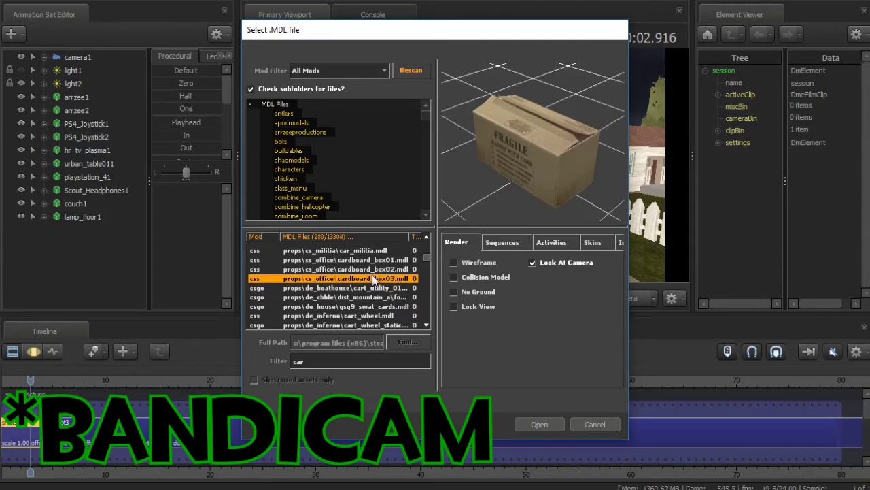
pyautogui.click(370, 262)
pyautogui.click(368, 251)
pyautogui.click(373, 262)
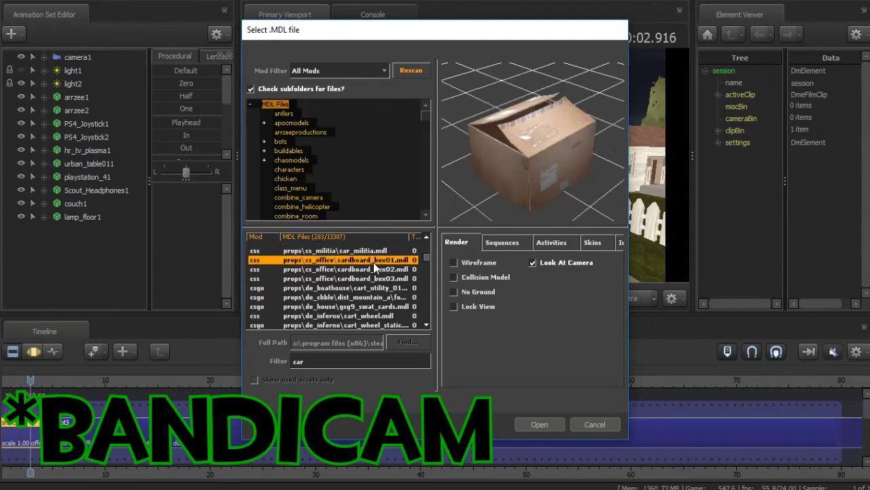
pyautogui.click(370, 289)
pyautogui.click(370, 308)
pyautogui.click(370, 299)
pyautogui.click(368, 308)
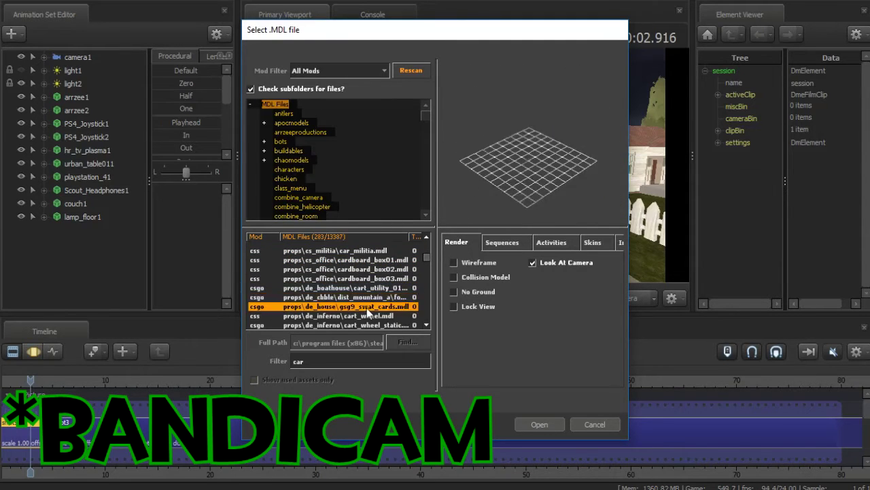
# - Compare the de_nuke car models and choose the car_nuke_animation model
pyautogui.click(366, 324)
pyautogui.press('Down')
pyautogui.press('Down')
pyautogui.press('Down')
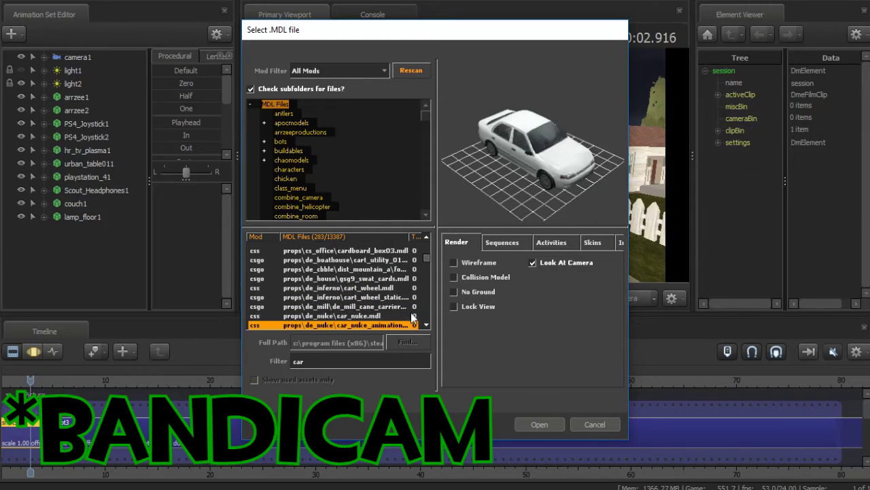
pyautogui.press('Up')
pyautogui.press('Down')
pyautogui.press('Down')
pyautogui.press('Up')
pyautogui.press('Up')
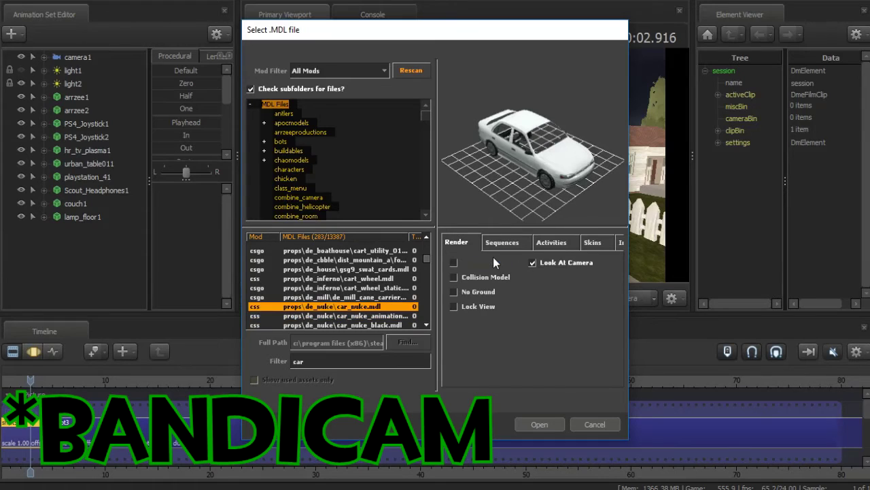
pyautogui.press('Down')
# - Preview the car_nuke_animation model's idle and run sequences and check its activities
pyautogui.click(514, 244)
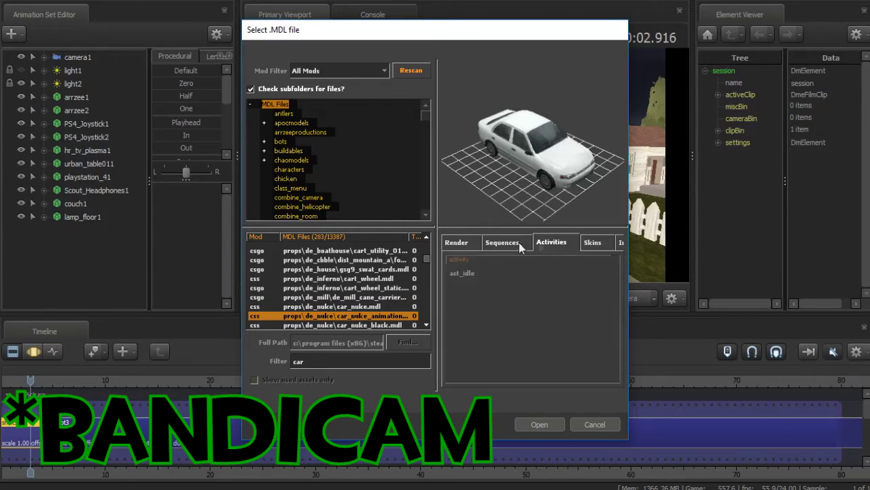
pyautogui.click(459, 274)
pyautogui.click(461, 291)
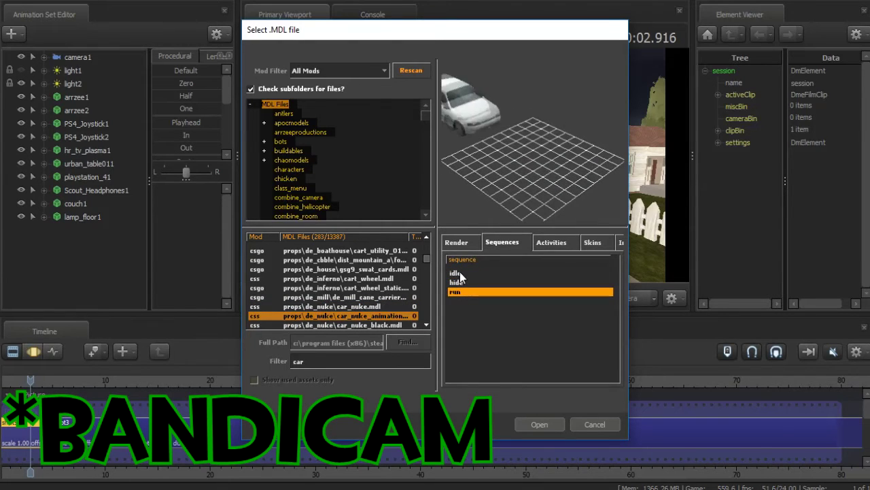
pyautogui.click(546, 245)
# - Preview the car's skins skin0, skin1 and skin2, check its info, and load the model into the scene
pyautogui.click(595, 243)
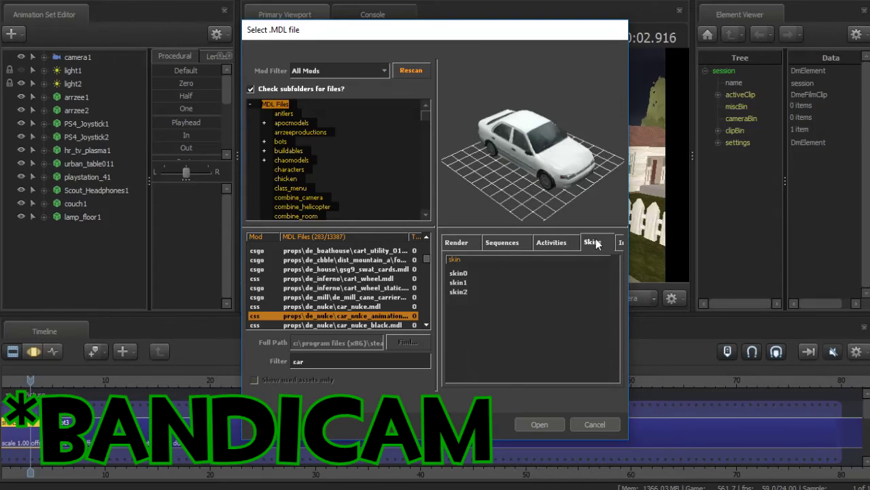
pyautogui.click(464, 282)
pyautogui.click(467, 291)
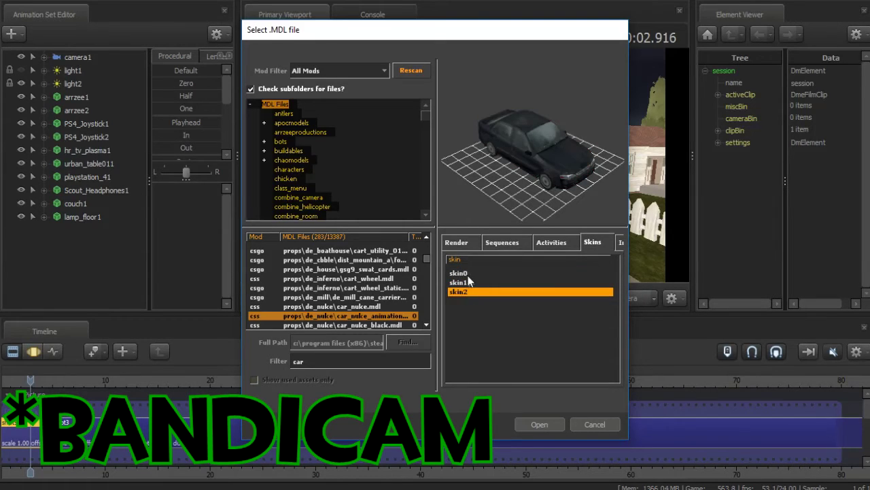
pyautogui.click(467, 280)
pyautogui.click(463, 273)
pyautogui.click(467, 291)
pyautogui.click(620, 244)
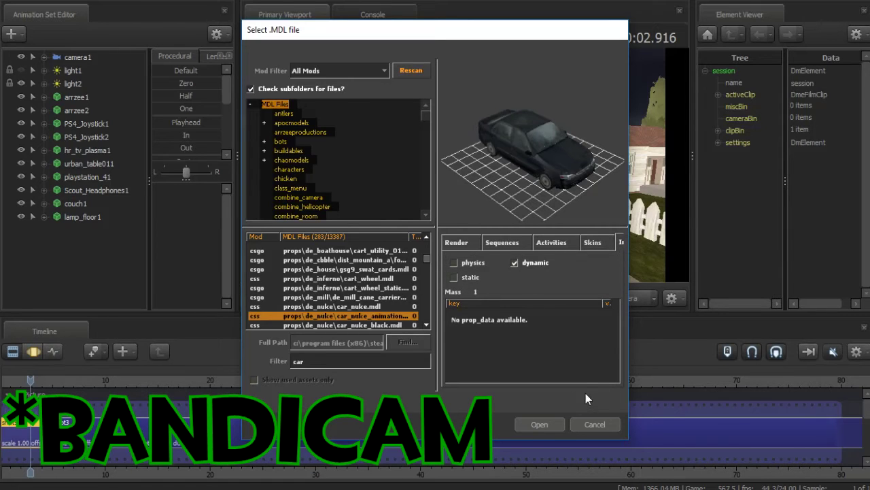
pyautogui.click(550, 428)
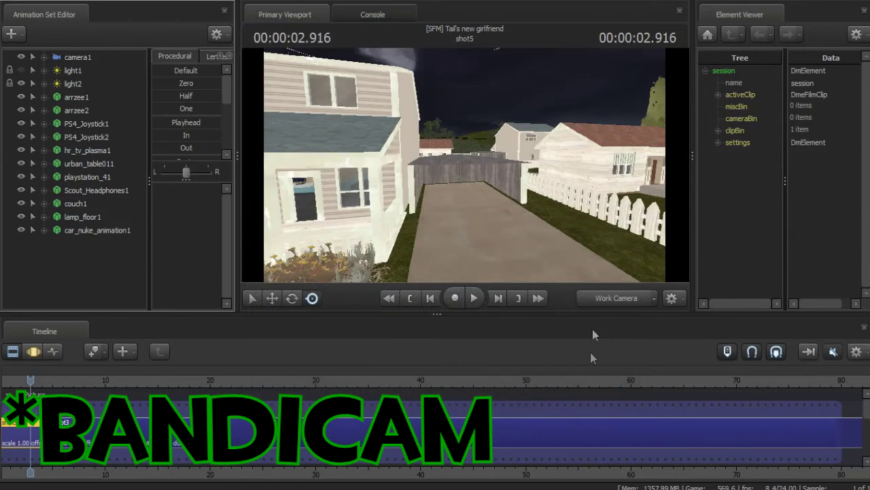
# - Move car_nuke_animation1 onto the driveway beside the house, next to the wooden fence
pyautogui.click(97, 231)
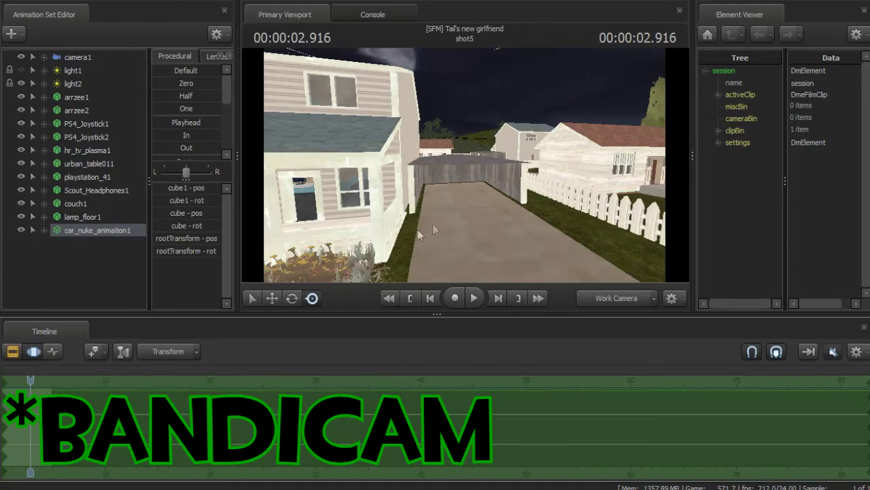
pyautogui.press('s')
pyautogui.moveTo(366, 141)
pyautogui.mouseDown()
pyautogui.moveTo(374, 142)
pyautogui.moveTo(365, 142)
pyautogui.mouseUp()
pyautogui.press('ctrl')
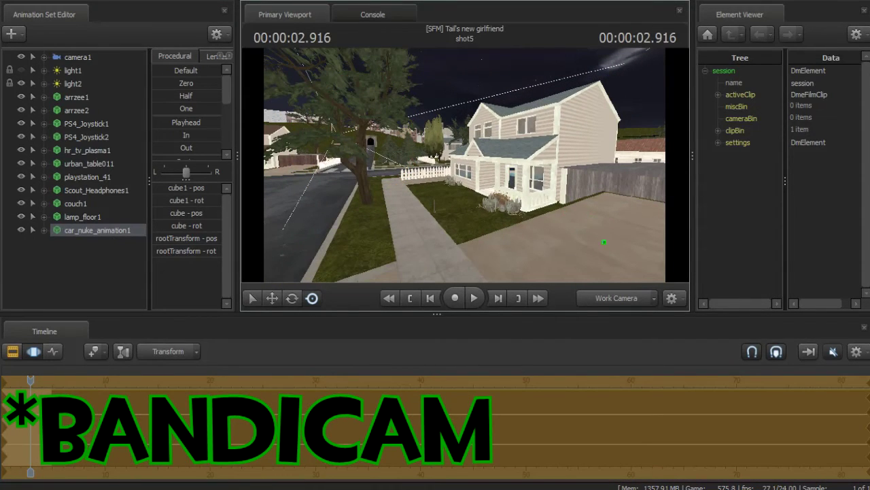
pyautogui.click(271, 298)
pyautogui.moveTo(616, 205); pyautogui.dragTo(620, 169)
pyautogui.moveTo(497, 164); pyautogui.dragTo(470, 167)
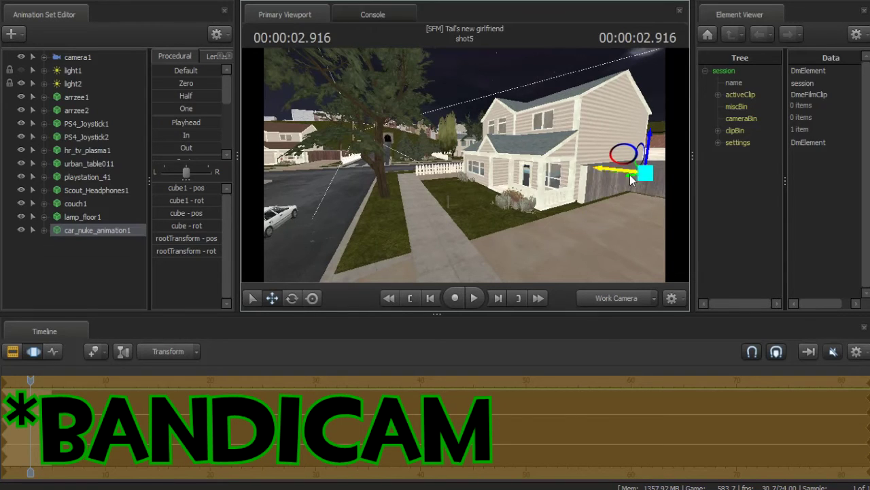
pyautogui.moveTo(633, 179); pyautogui.dragTo(596, 249)
pyautogui.moveTo(595, 249)
pyautogui.mouseDown()
pyautogui.moveTo(653, 265)
pyautogui.moveTo(605, 255)
pyautogui.mouseUp()
pyautogui.moveTo(521, 235); pyautogui.dragTo(419, 187)
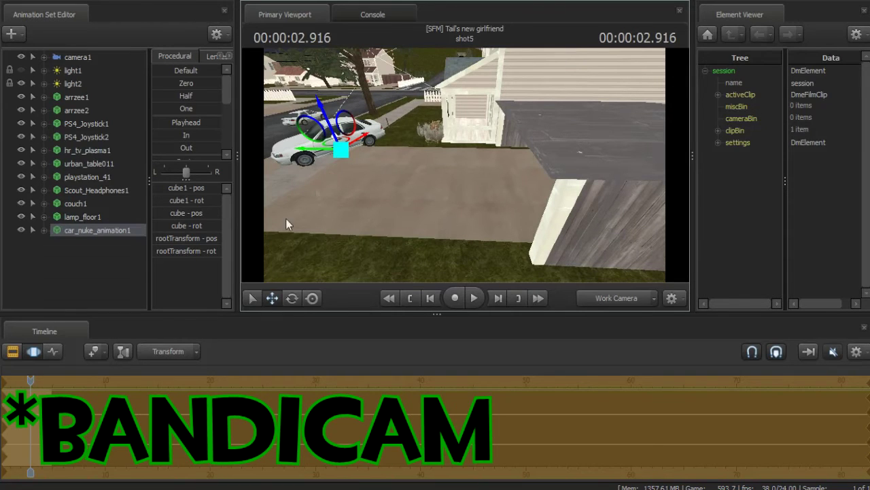
pyautogui.moveTo(341, 150); pyautogui.dragTo(592, 191)
pyautogui.moveTo(503, 158); pyautogui.dragTo(449, 155)
# - Turn the car around so its front points to the back of the driveway, and adjust its position
pyautogui.click(292, 298)
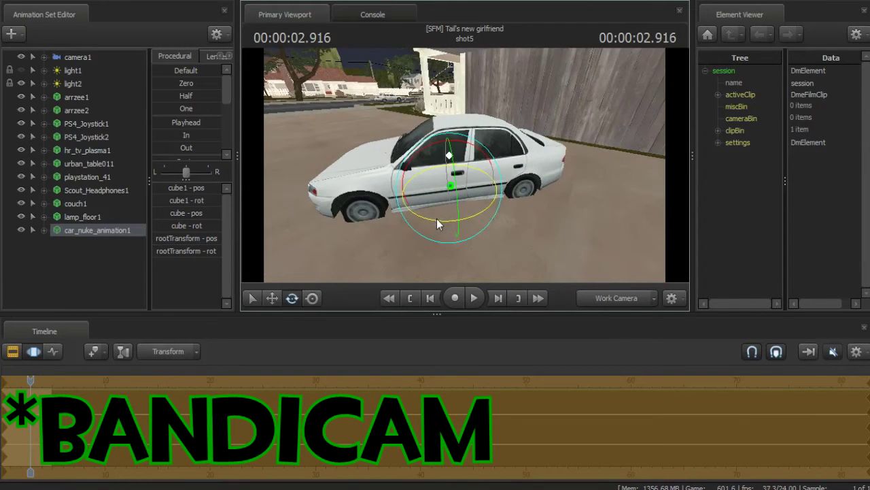
pyautogui.moveTo(436, 218); pyautogui.dragTo(625, 135)
pyautogui.moveTo(468, 215); pyautogui.dragTo(464, 216)
pyautogui.click(278, 299)
pyautogui.moveTo(423, 175); pyautogui.dragTo(450, 180)
# - Add a scale control to the car model and enlarge the car slightly with rootTransform_scale
pyautogui.rightClick(118, 227)
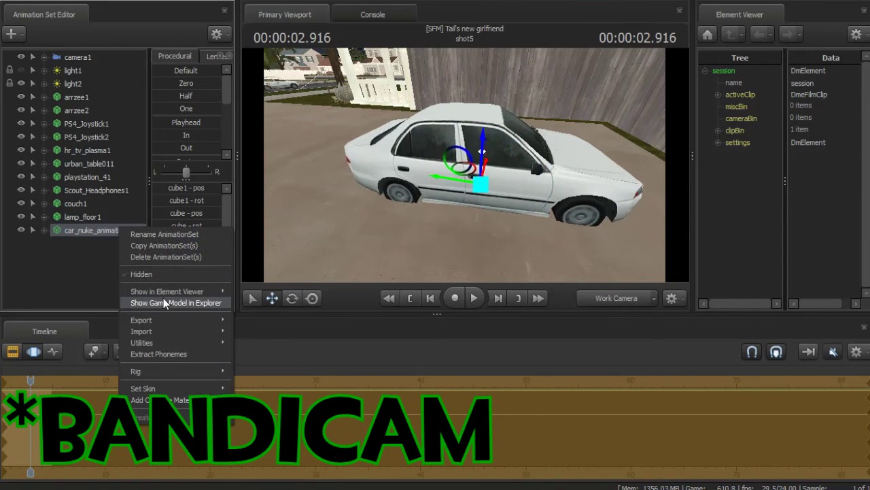
pyautogui.moveTo(179, 342)
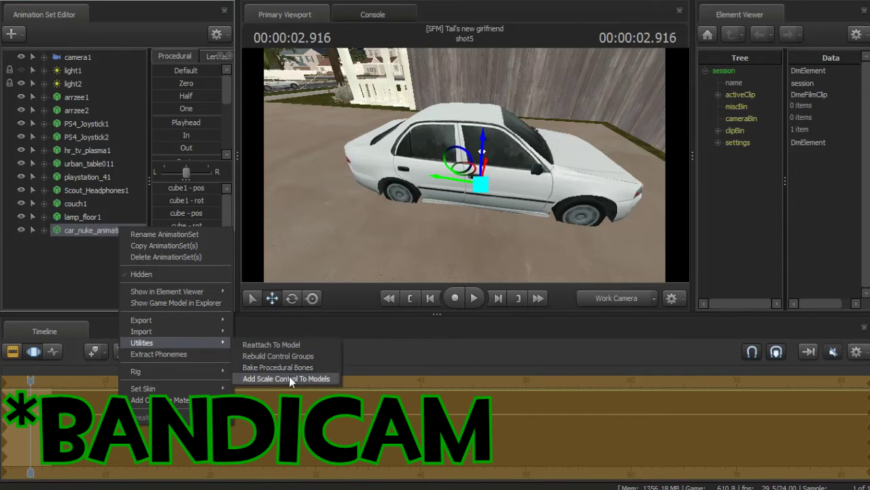
pyautogui.click(289, 376)
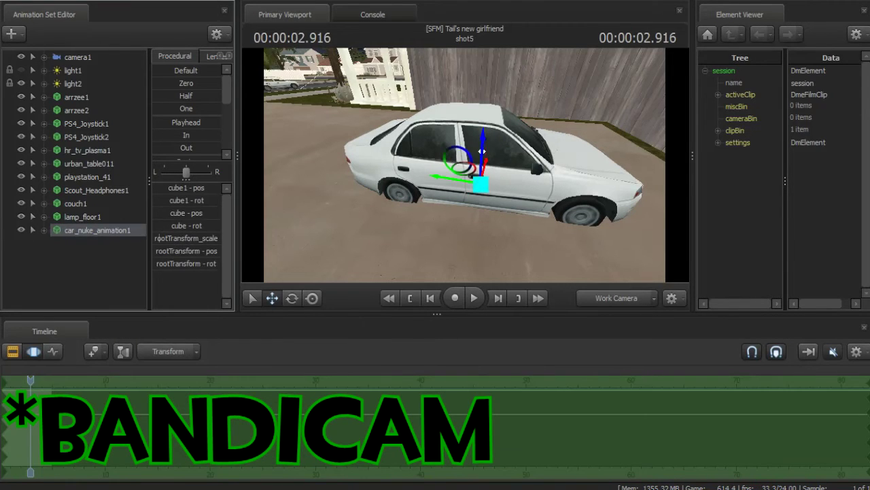
pyautogui.moveTo(156, 238); pyautogui.dragTo(162, 236)
# - Rotate the car slightly to line it up straight with the driveway
pyautogui.moveTo(354, 236); pyautogui.dragTo(450, 181)
pyautogui.press('s')
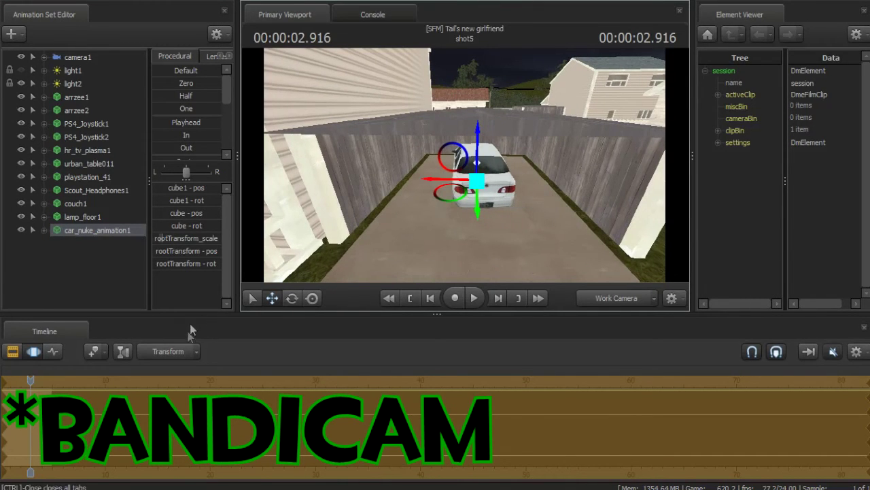
pyautogui.click(292, 297)
pyautogui.moveTo(498, 209); pyautogui.dragTo(497, 209)
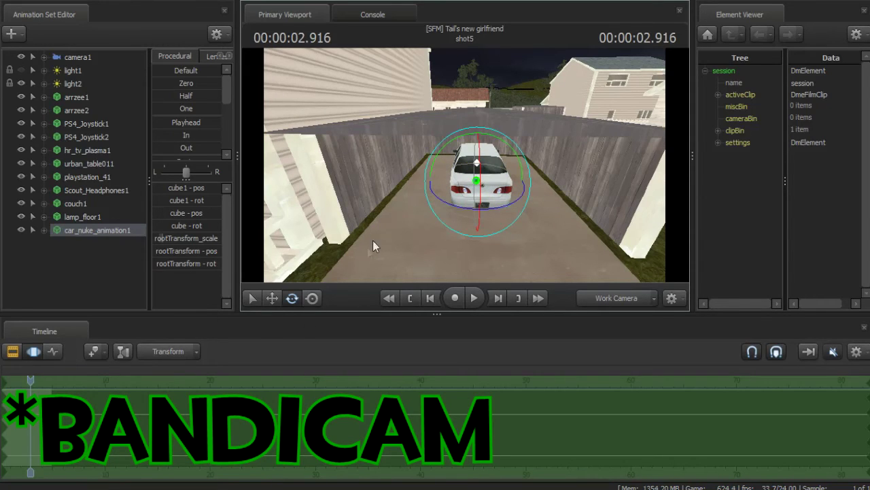
# - Show the car's model in the Element Viewer and set its skin to 2
pyautogui.rightClick(101, 230)
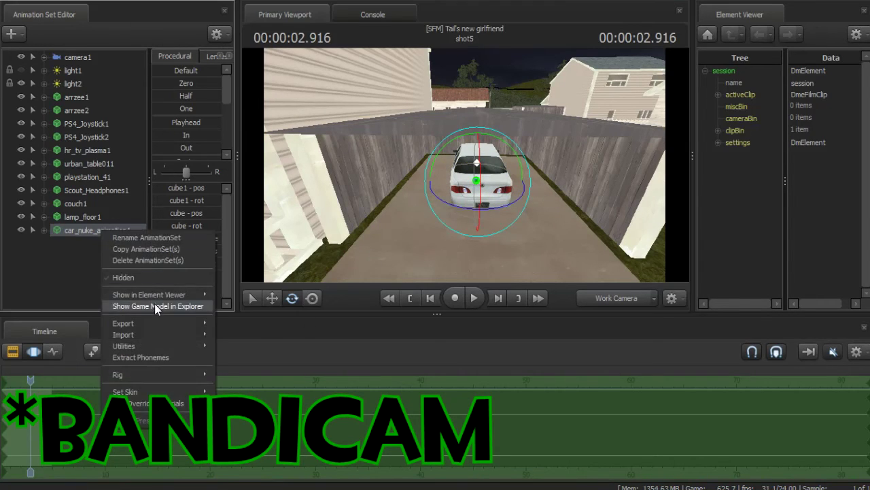
pyautogui.moveTo(160, 299)
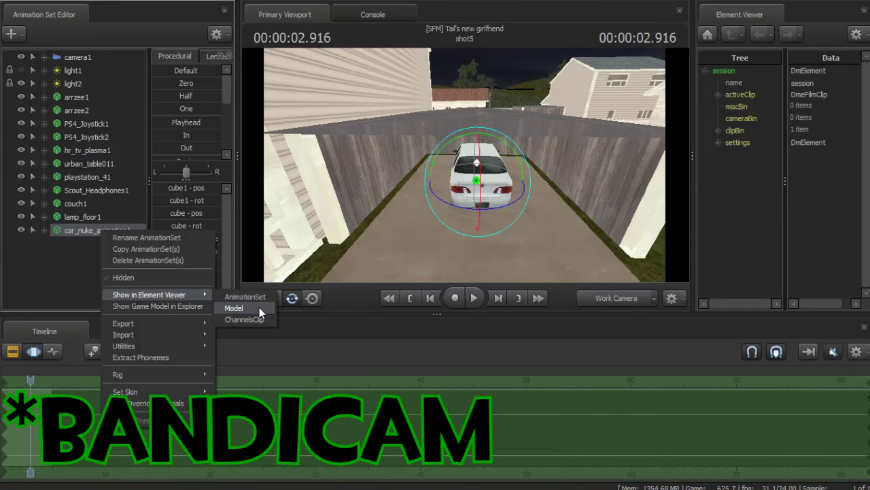
pyautogui.click(234, 308)
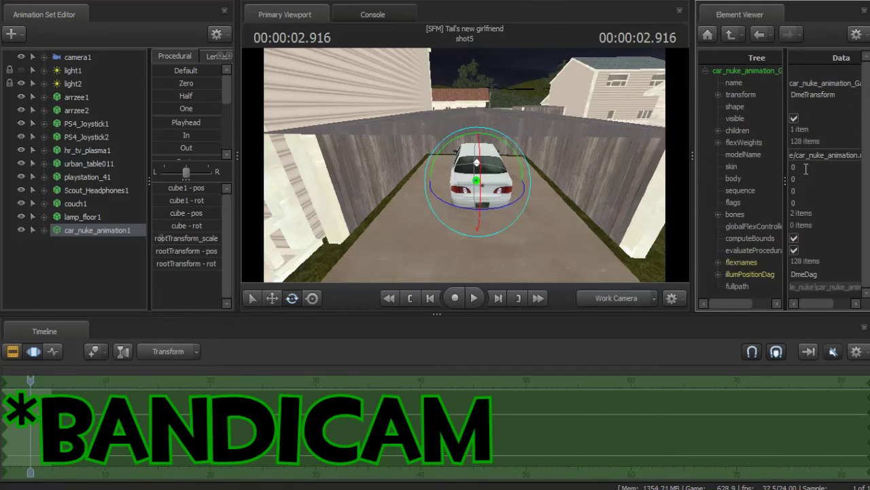
pyautogui.press('Return')
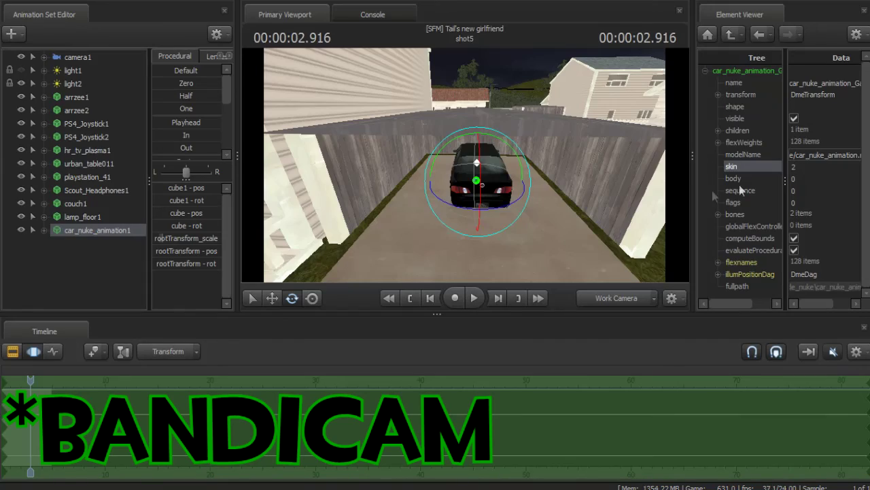
# - Inspect the white car on the street, scrub to 00:00:02.458 and view the shot through camera1
pyautogui.moveTo(645, 192); pyautogui.dragTo(244, 224)
pyautogui.press('w')
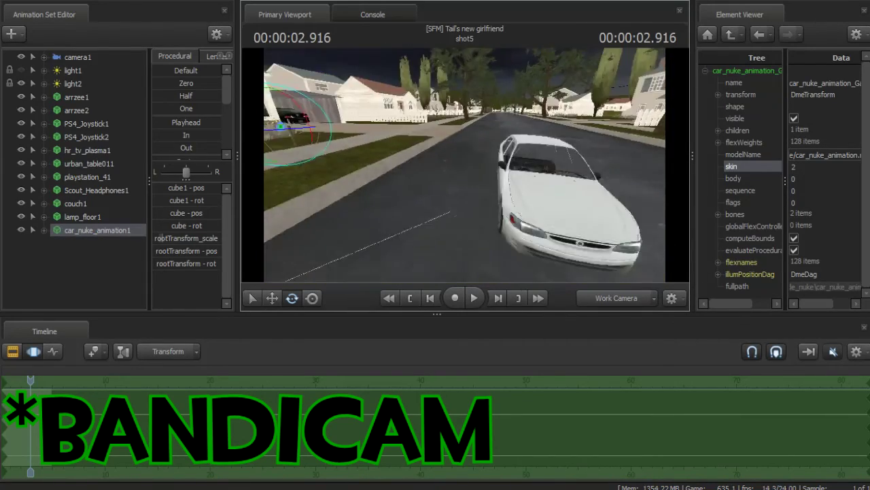
pyautogui.moveTo(503, 198); pyautogui.dragTo(460, 174)
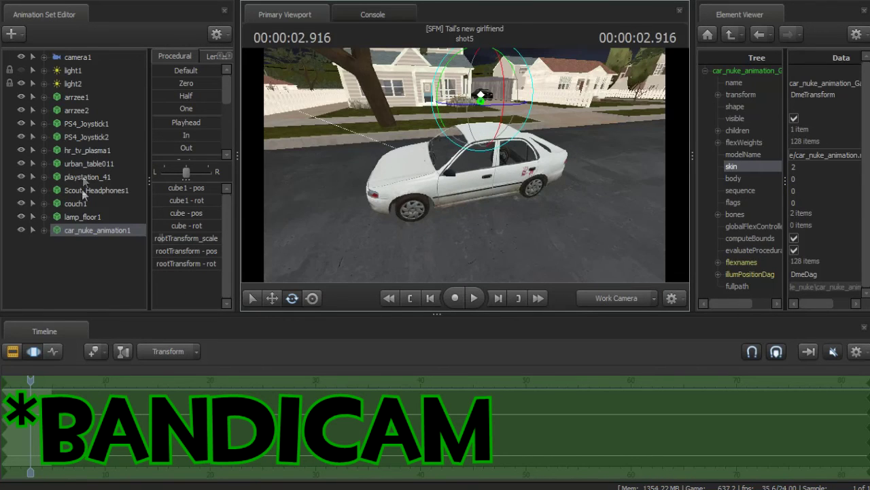
pyautogui.moveTo(30, 380); pyautogui.dragTo(107, 379)
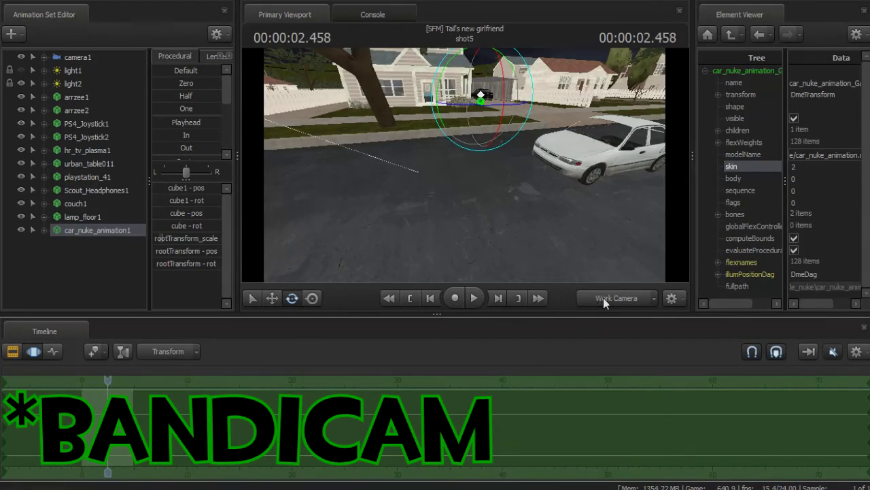
pyautogui.click(604, 298)
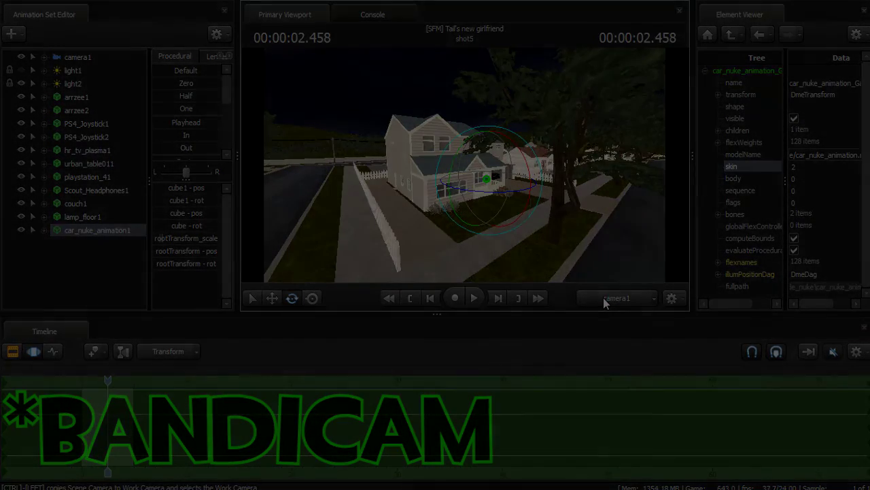